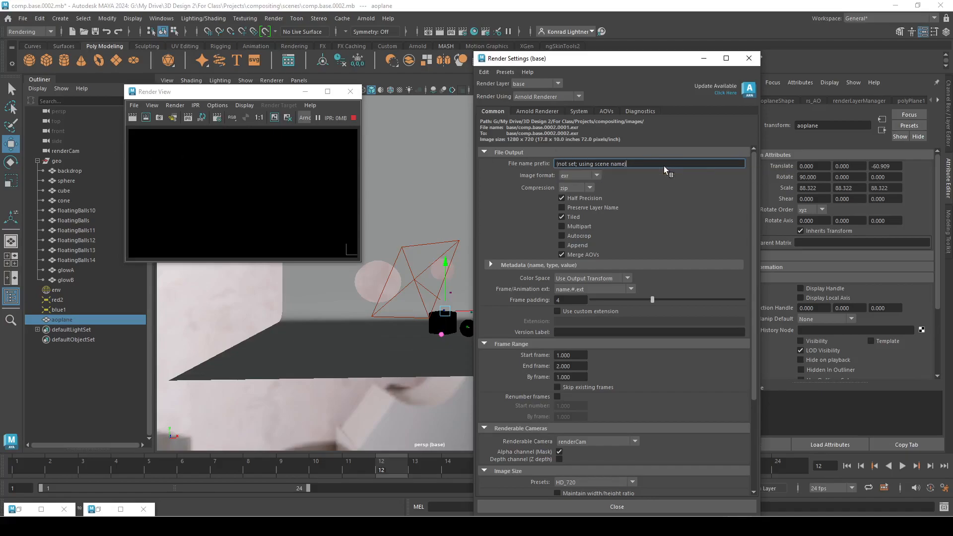
Set the render file name prefix to comp.<RenderLayer>, using the render layer keyword.
{"action": "left_click_drag", "start_coordinate": [655, 162], "coordinate": [550, 153]}
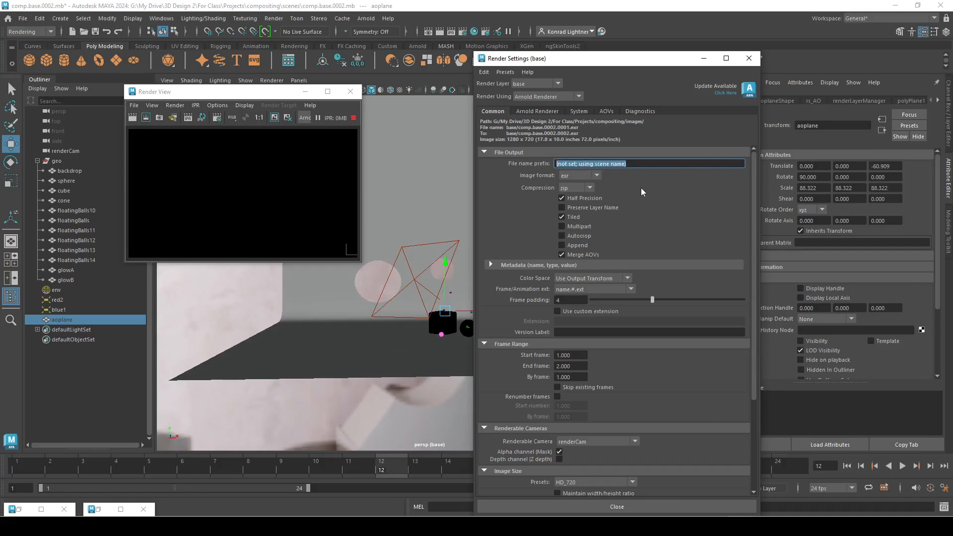
{"action": "type", "text": "comp"}
{"action": "key", "text": "BackSpace"}
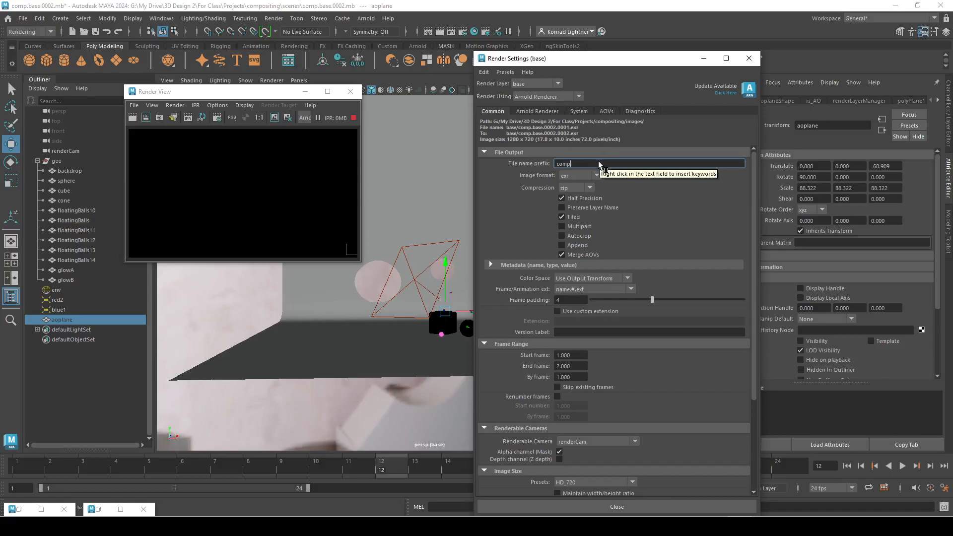
{"action": "type", "text": "."}
{"action": "right_click", "coordinate": [597, 162]}
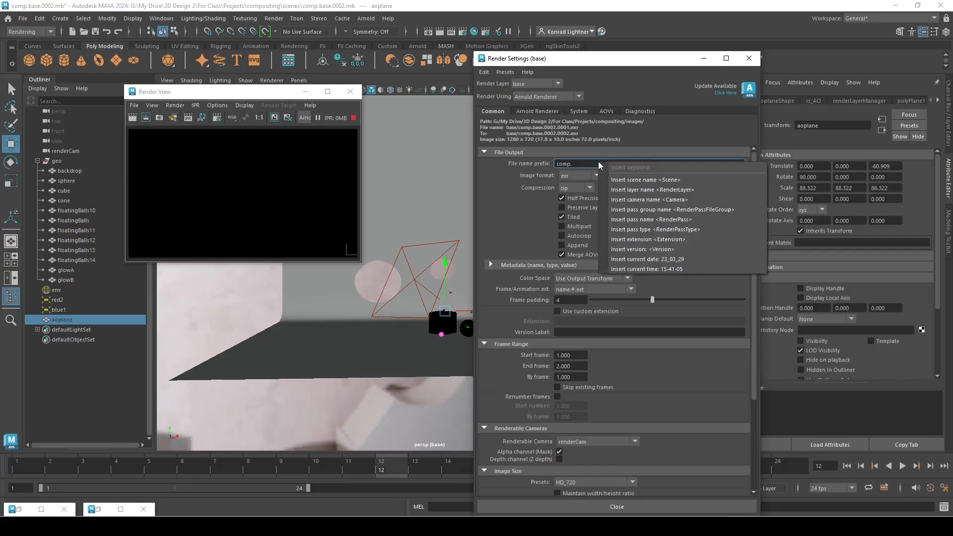
{"action": "left_click", "coordinate": [594, 159]}
{"action": "right_click", "coordinate": [597, 162]}
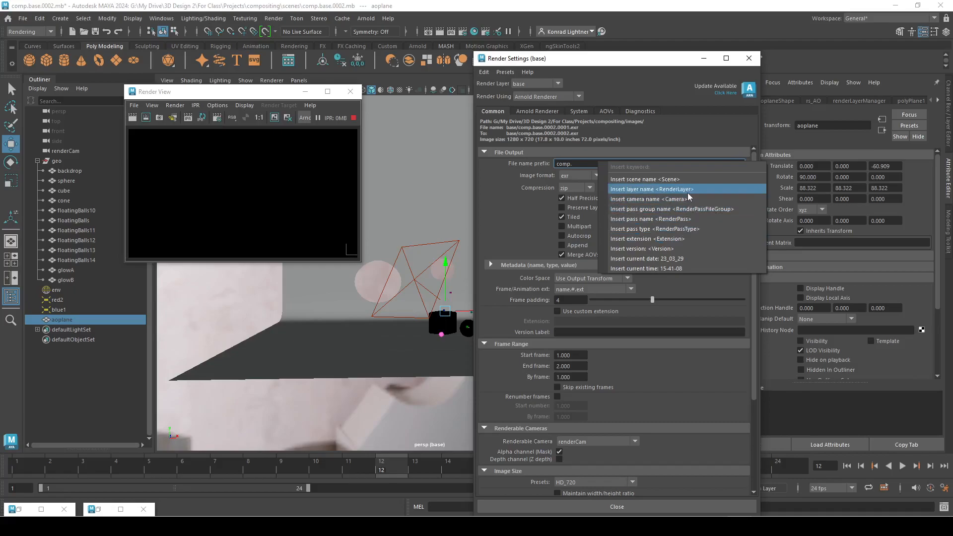
{"action": "left_click", "coordinate": [665, 191]}
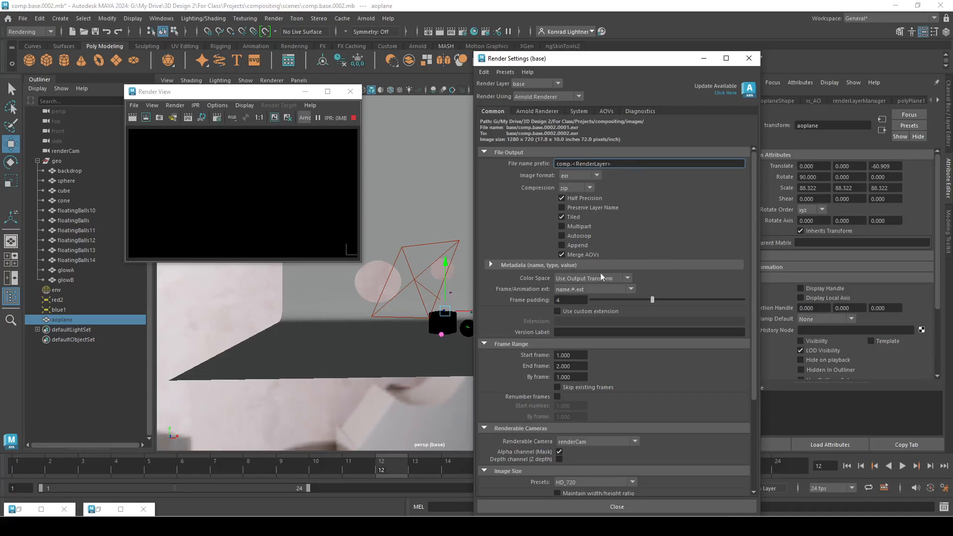
Switch to After Effects and create a new project.
{"action": "mouse_move", "coordinate": [763, 526]}
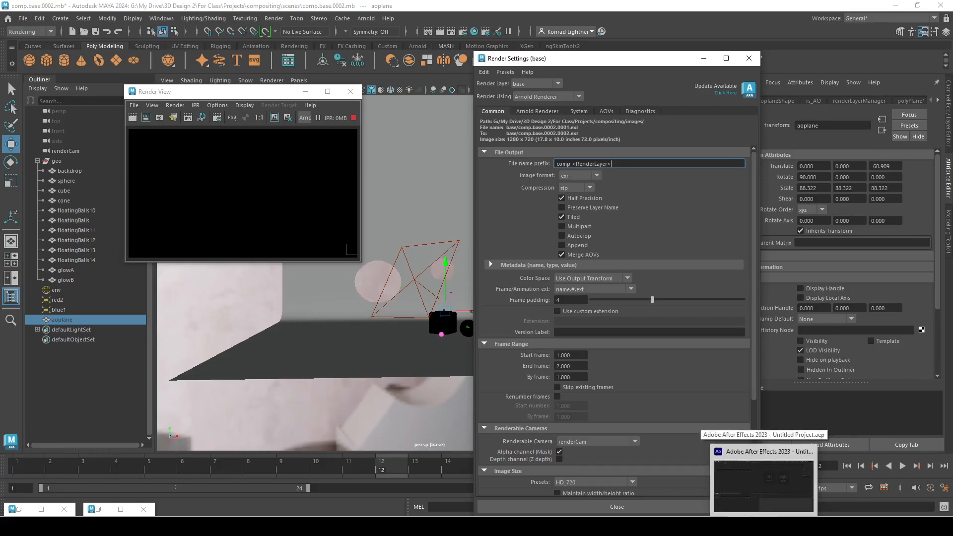
{"action": "left_click", "coordinate": [763, 484]}
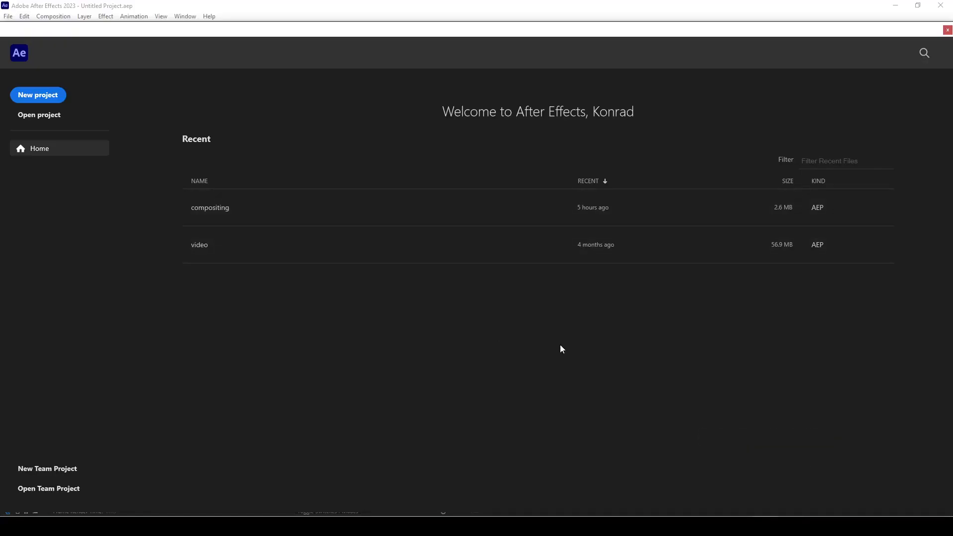
{"action": "left_click", "coordinate": [39, 96]}
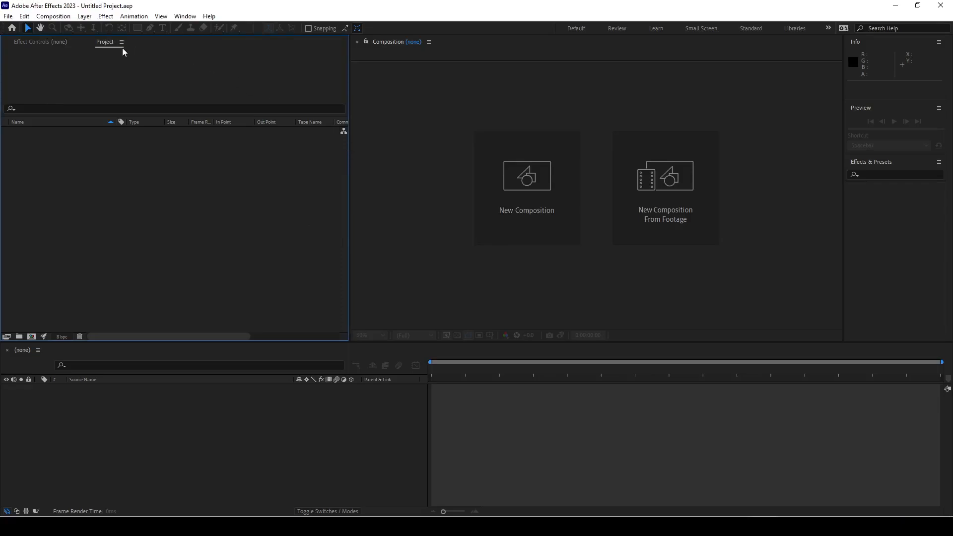
Reset the Effects workspace to its saved layout.
{"action": "left_click", "coordinate": [185, 16]}
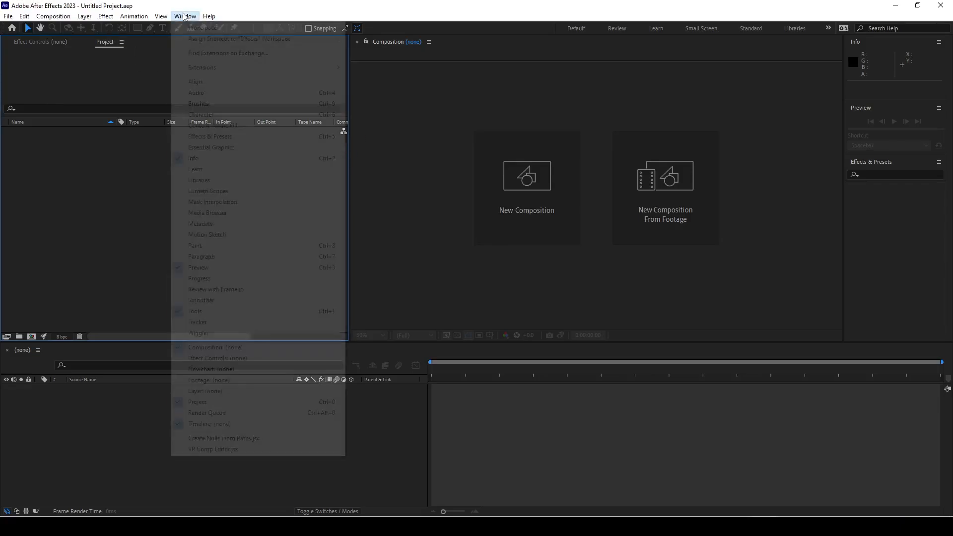
{"action": "mouse_move", "coordinate": [260, 31]}
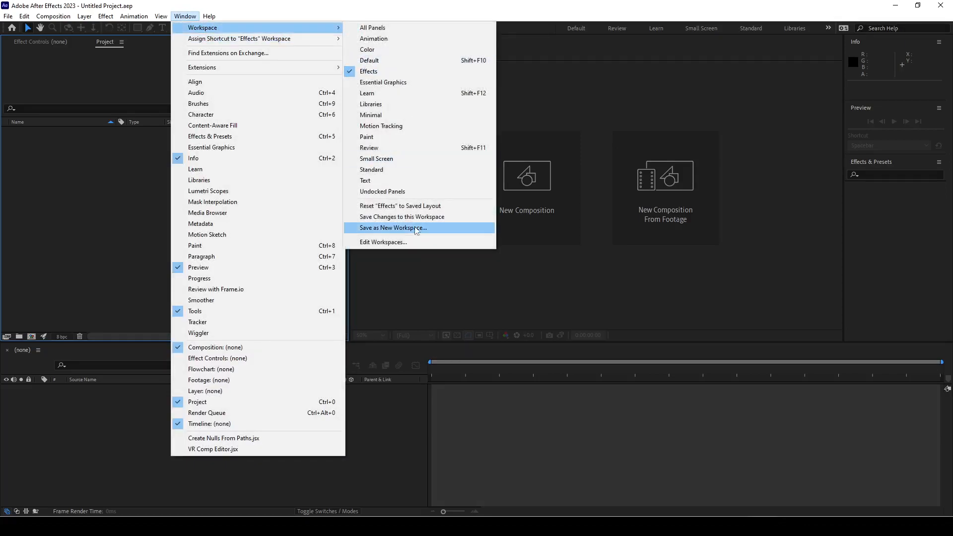
{"action": "left_click", "coordinate": [402, 208]}
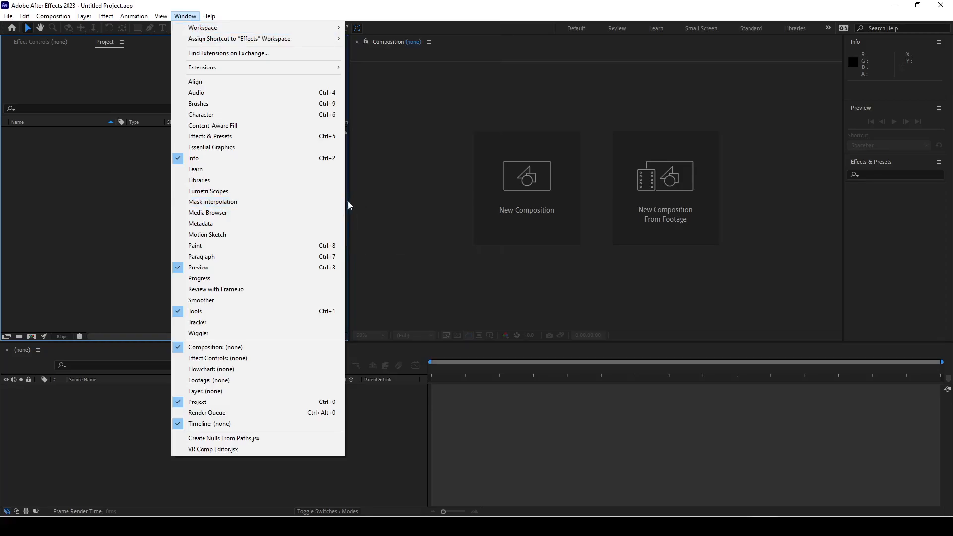
{"action": "mouse_move", "coordinate": [320, 33]}
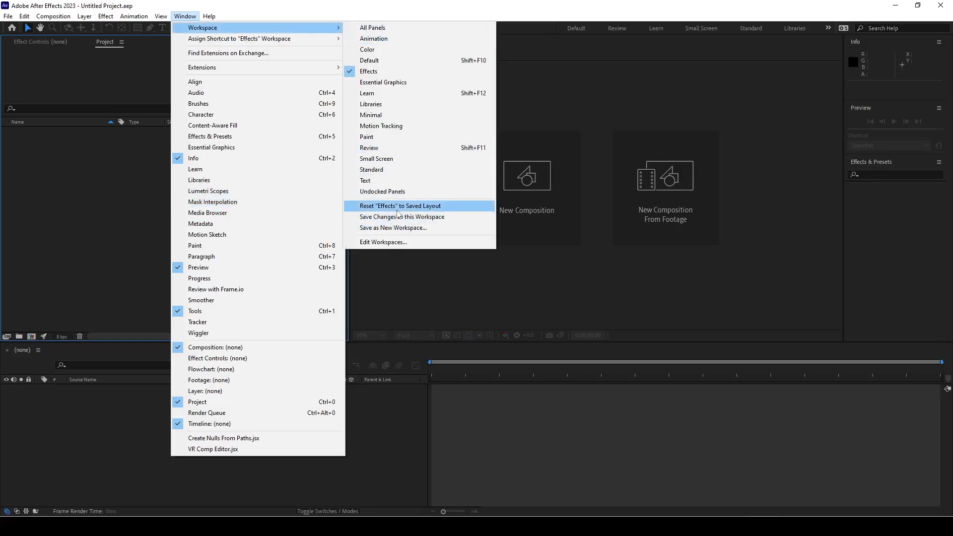
{"action": "left_click", "coordinate": [397, 207]}
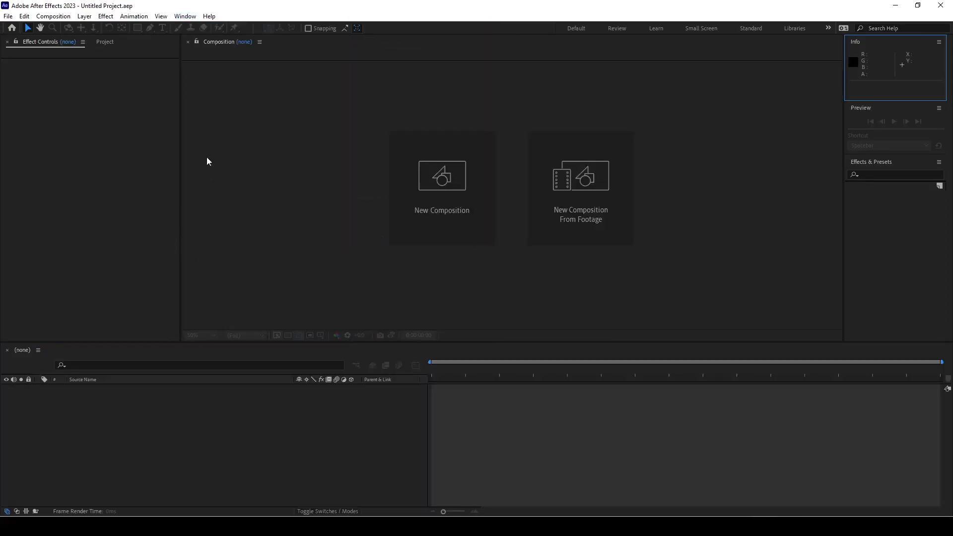
Start a multiple-file import and import comp.base.0002.0001 from images/test3/base as an OpenEXR sequence.
{"action": "left_click", "coordinate": [104, 42]}
{"action": "right_click", "coordinate": [83, 185]}
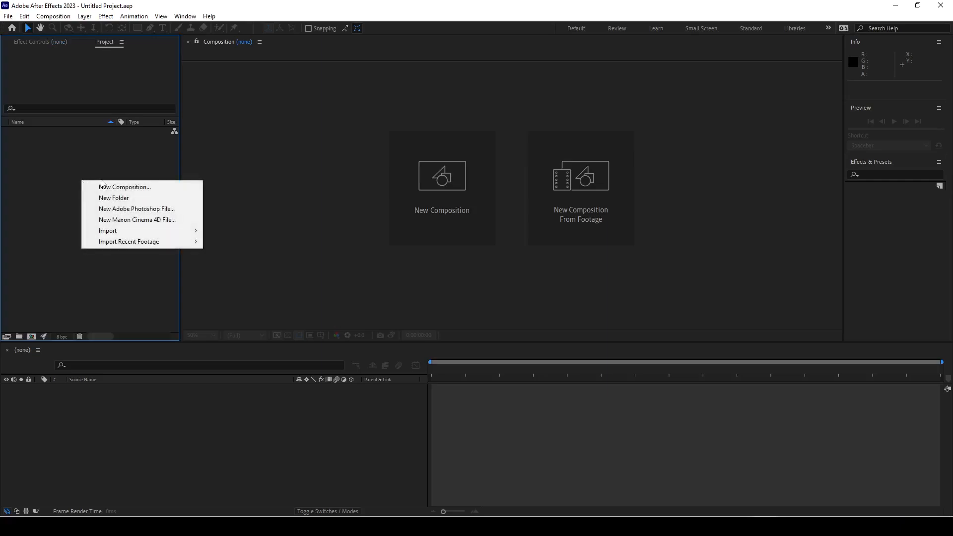
{"action": "mouse_move", "coordinate": [138, 230]}
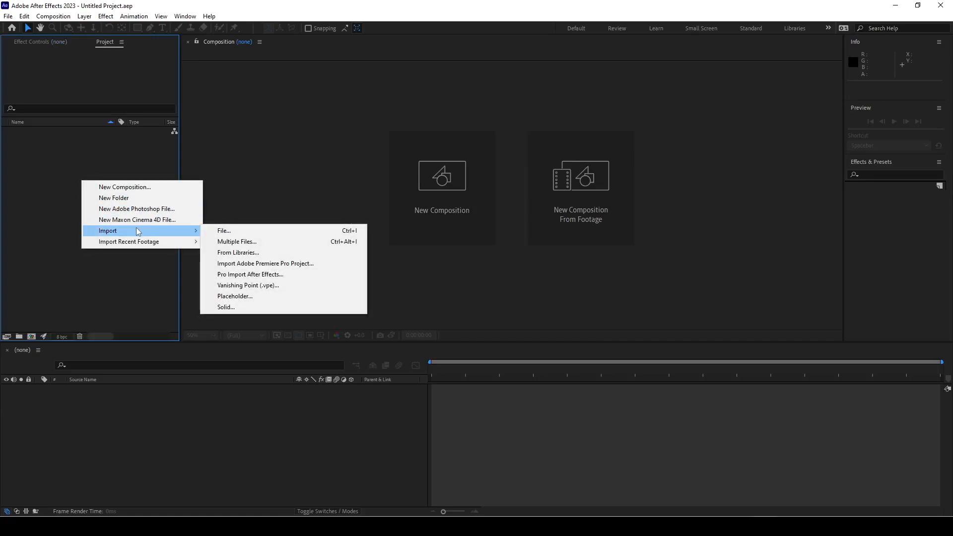
{"action": "left_click", "coordinate": [235, 242]}
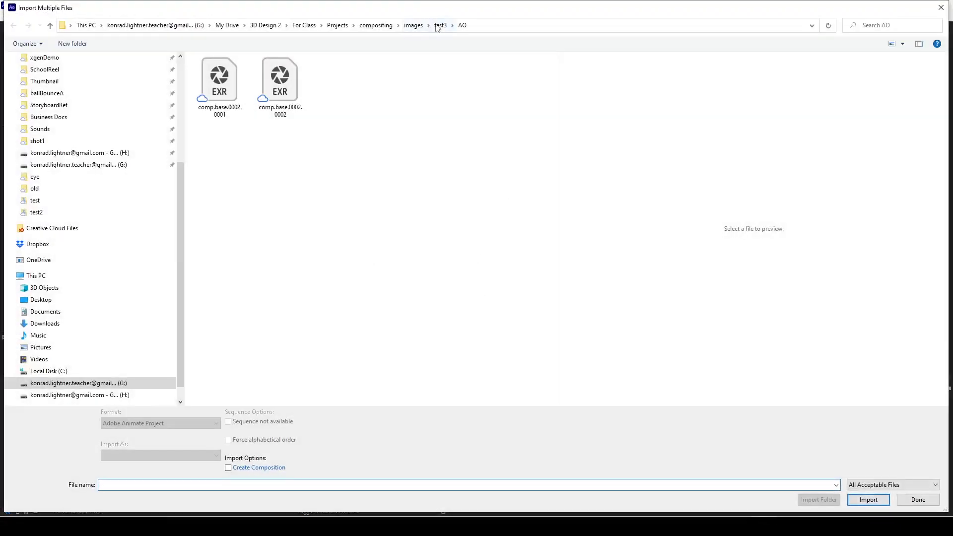
{"action": "left_click", "coordinate": [415, 25]}
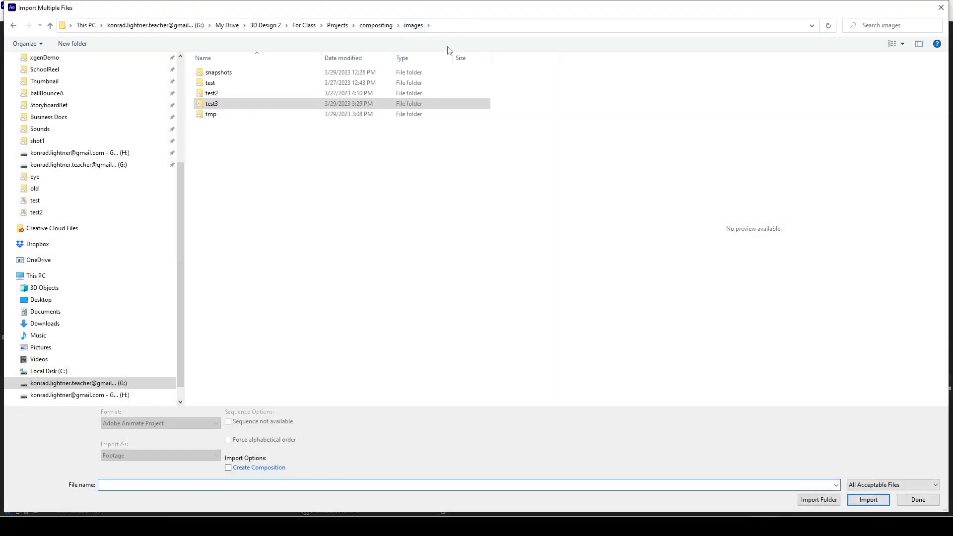
{"action": "double_click", "coordinate": [215, 105]}
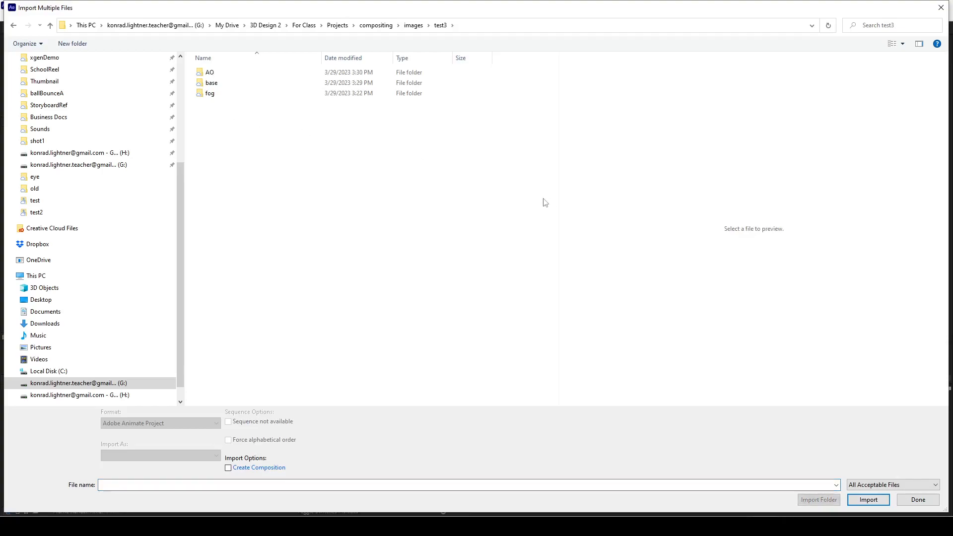
{"action": "double_click", "coordinate": [230, 82]}
{"action": "left_click", "coordinate": [234, 111]}
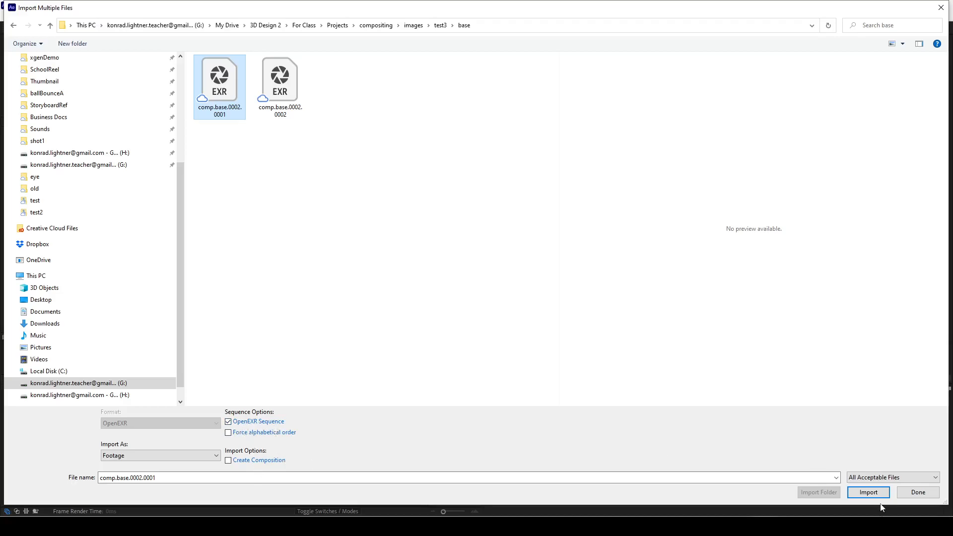
{"action": "left_click", "coordinate": [867, 493]}
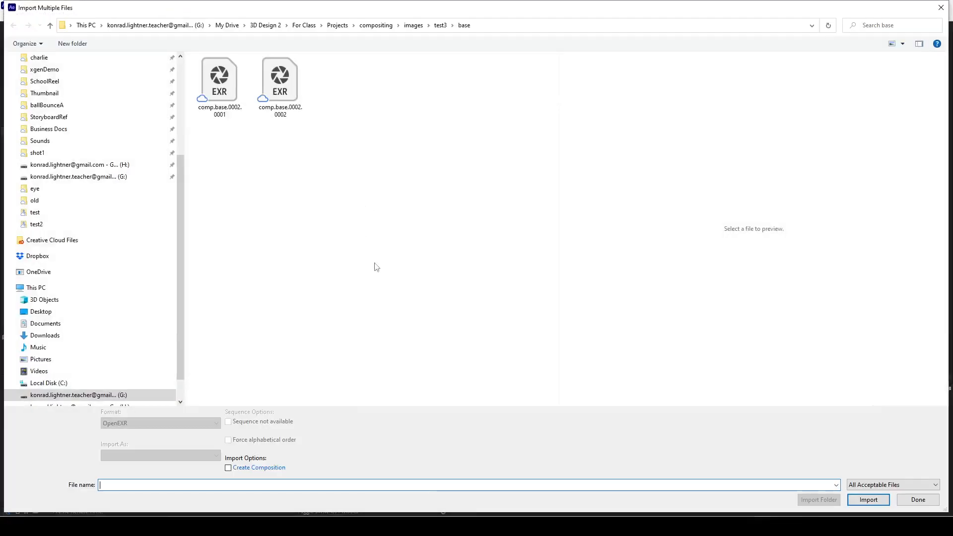
Import comp.base.0002.0001 from the test3/AO folder as an OpenEXR sequence.
{"action": "left_click", "coordinate": [440, 25]}
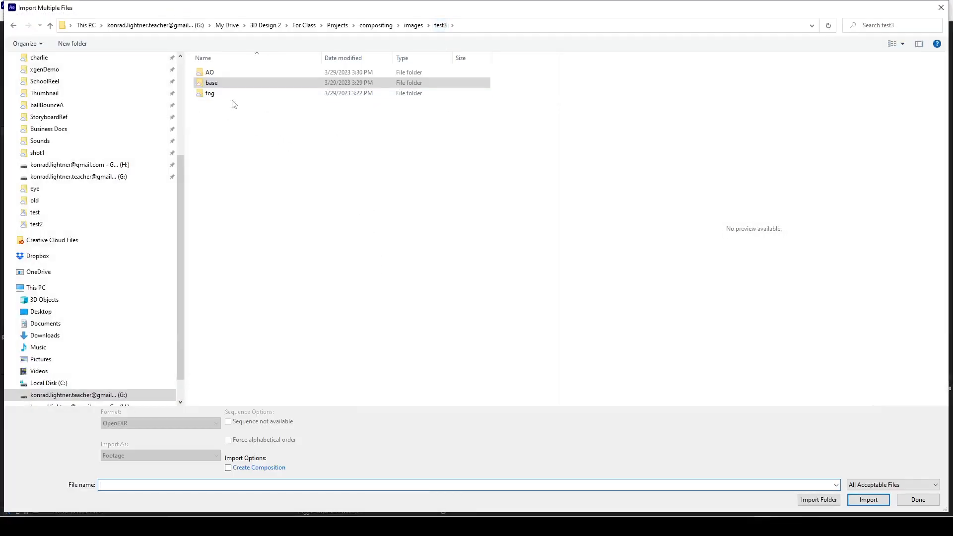
{"action": "double_click", "coordinate": [221, 71]}
{"action": "double_click", "coordinate": [237, 95]}
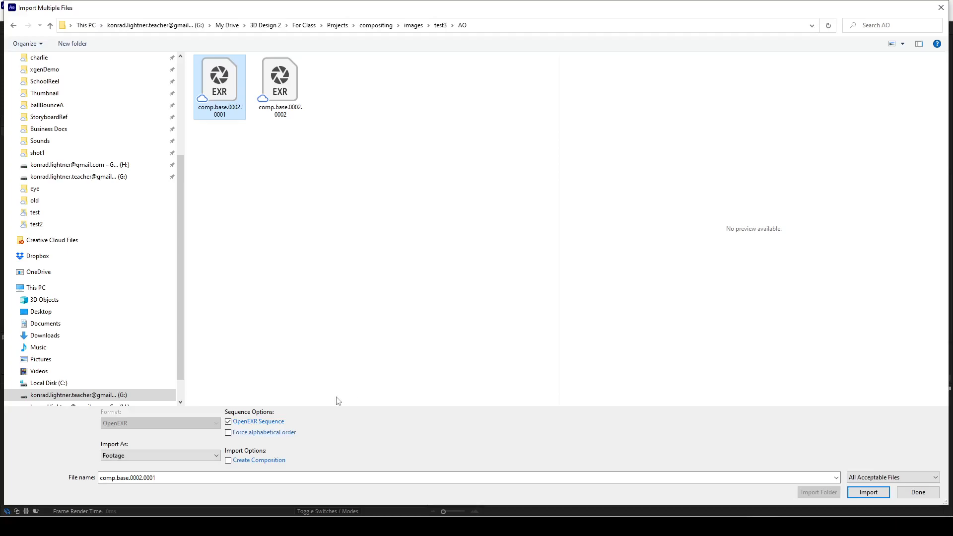
{"action": "left_click", "coordinate": [869, 494]}
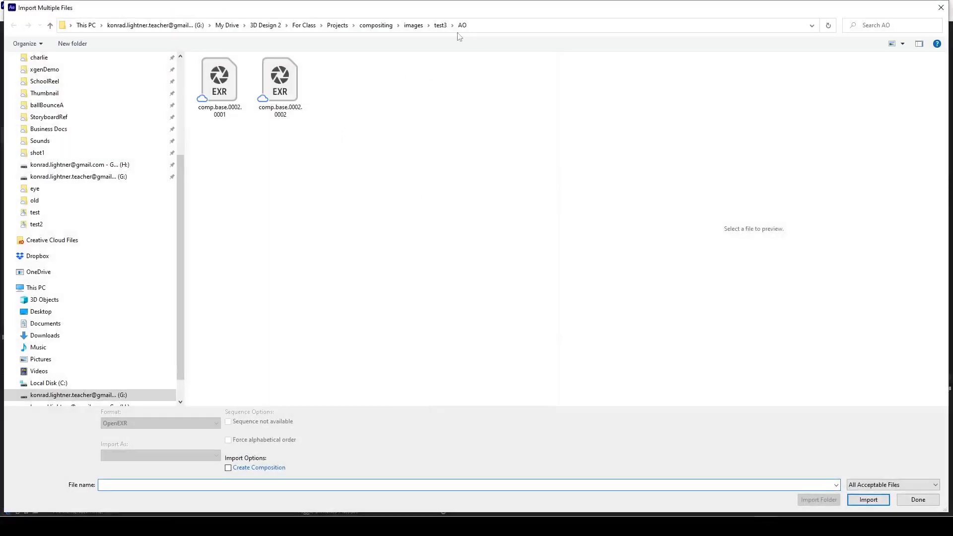
Import the OpenEXR sequence from the test3/fog folder and finish the multiple-file import.
{"action": "left_click", "coordinate": [440, 26]}
{"action": "double_click", "coordinate": [243, 96]}
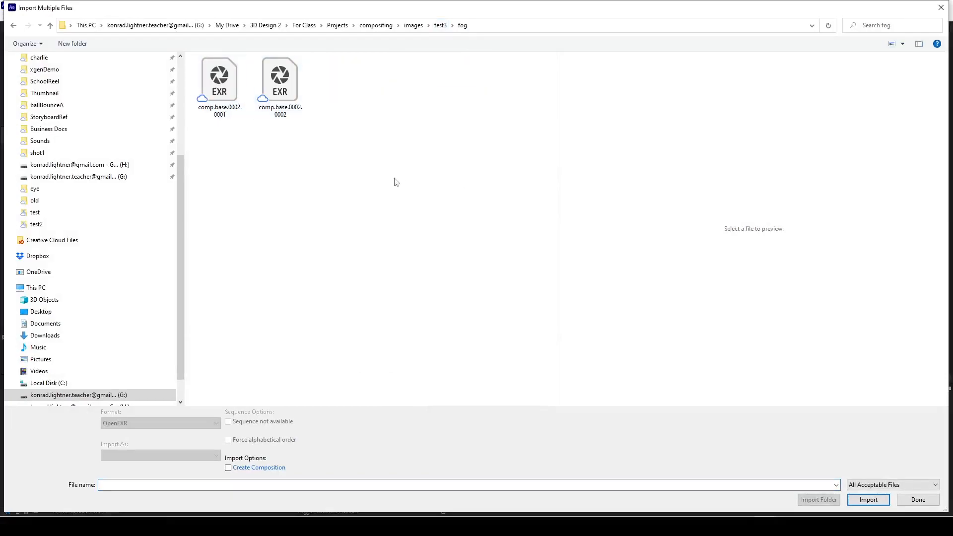
{"action": "left_click", "coordinate": [867, 492]}
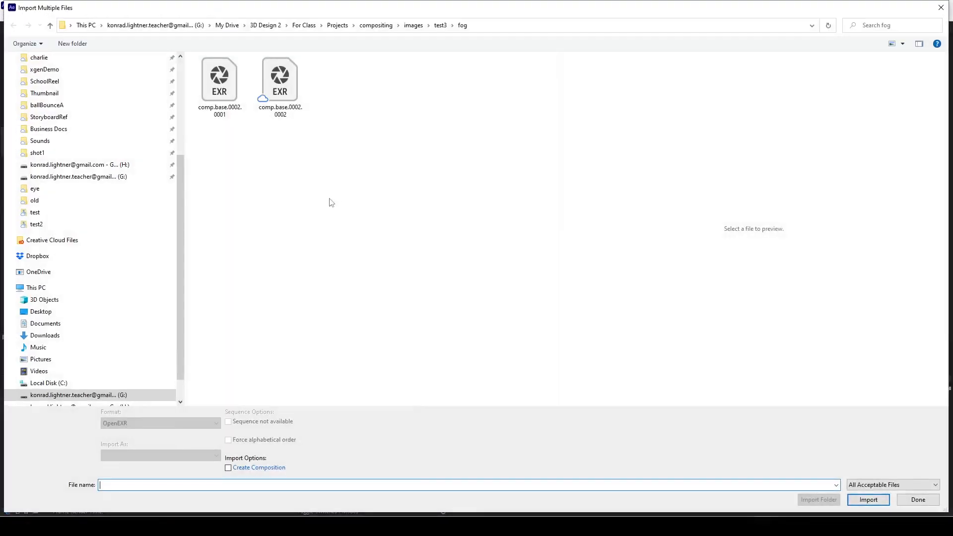
{"action": "left_click", "coordinate": [912, 495]}
{"action": "left_click", "coordinate": [128, 228]}
Interpret the first EXR sequence in the project with an assumed frame rate of 24 frames per second.
{"action": "left_click", "coordinate": [85, 133]}
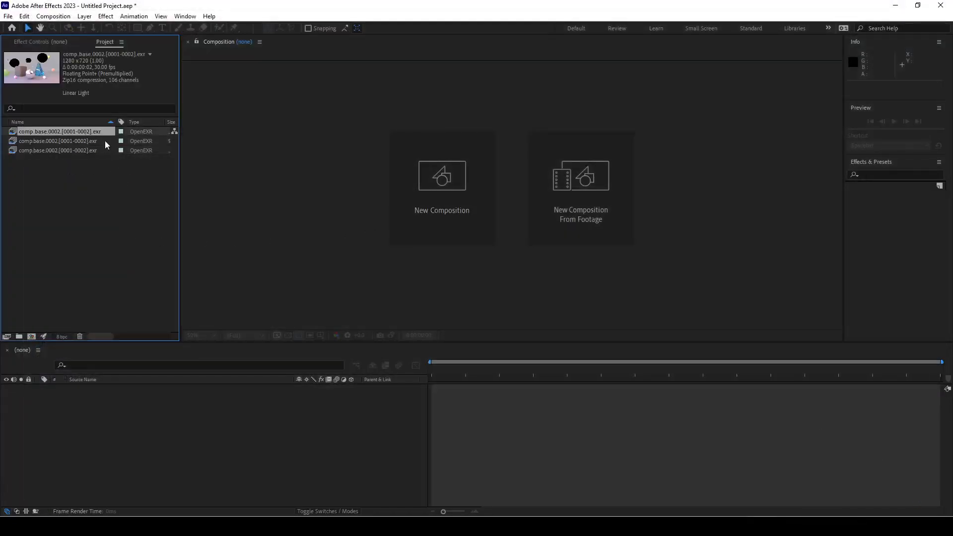
{"action": "left_click", "coordinate": [91, 143]}
{"action": "left_click", "coordinate": [91, 150]}
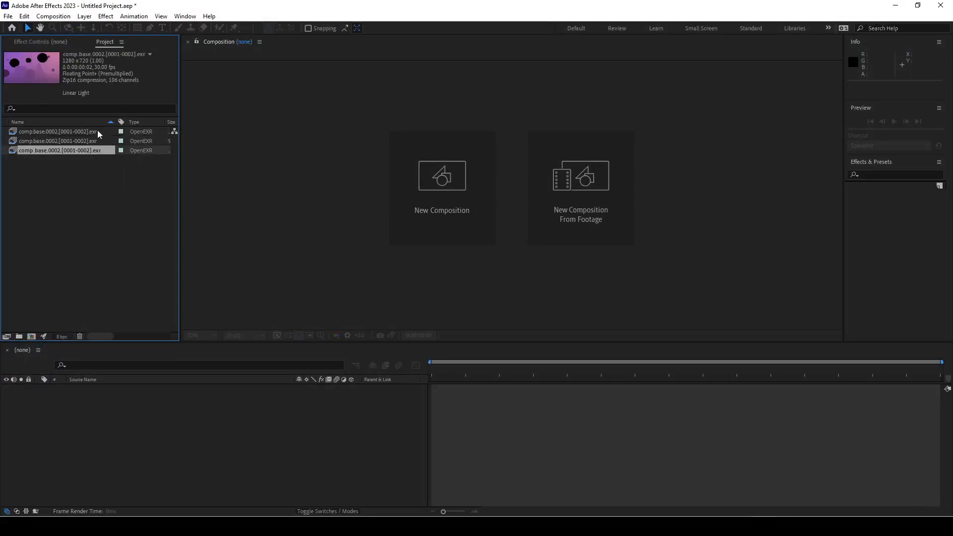
{"action": "left_click", "coordinate": [97, 132]}
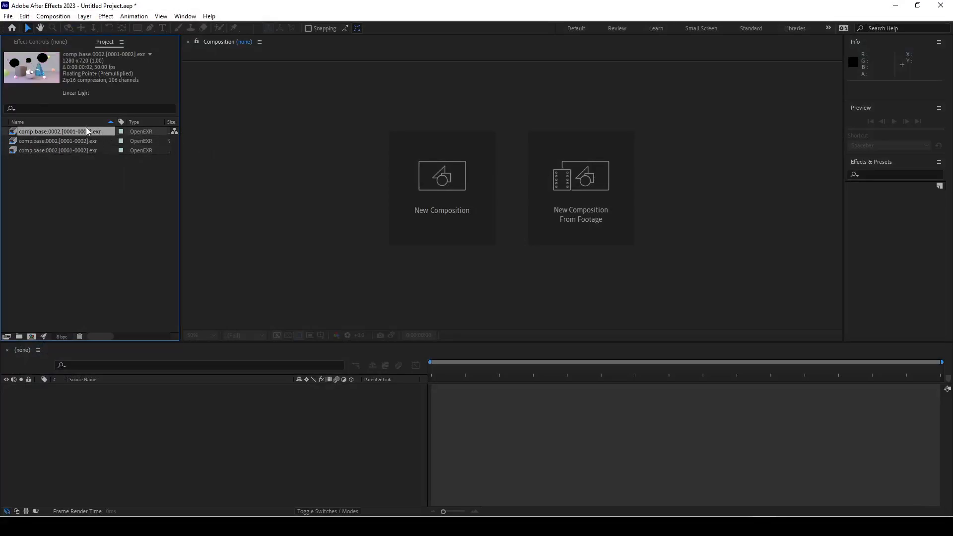
{"action": "right_click", "coordinate": [72, 133]}
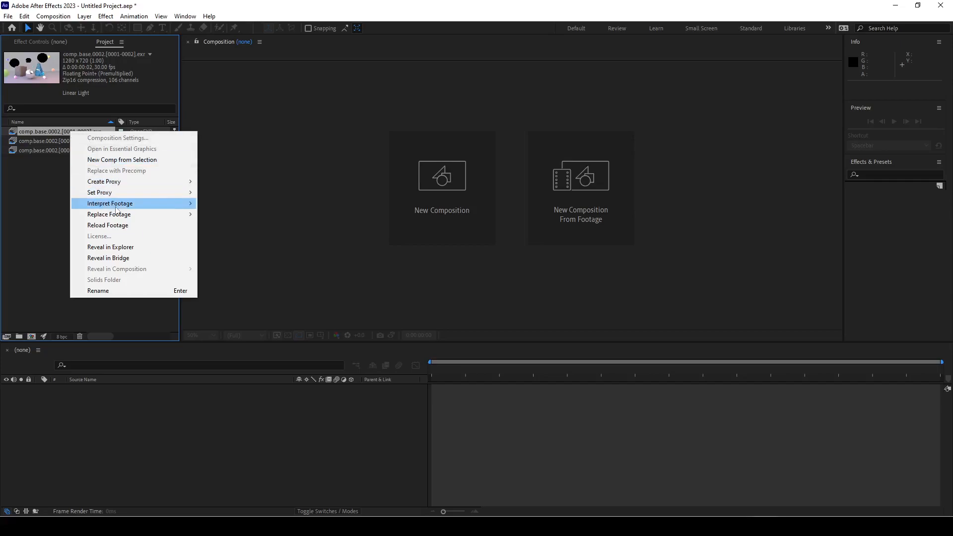
{"action": "mouse_move", "coordinate": [116, 208]}
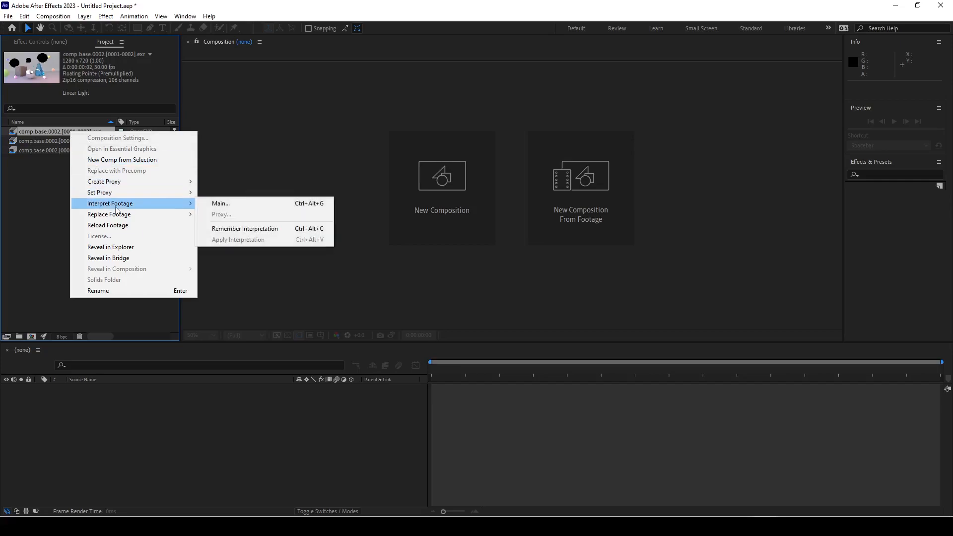
{"action": "left_click", "coordinate": [234, 206]}
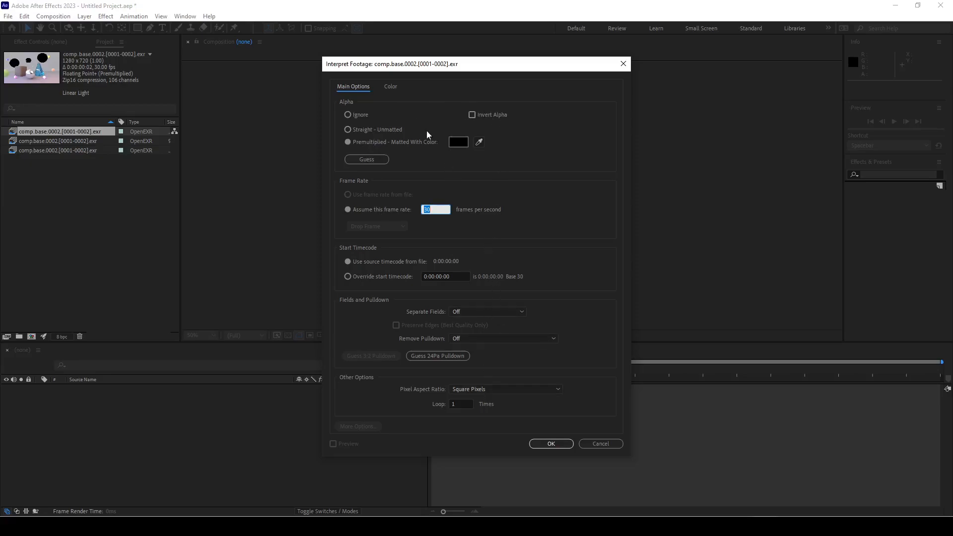
{"action": "left_click", "coordinate": [391, 88]}
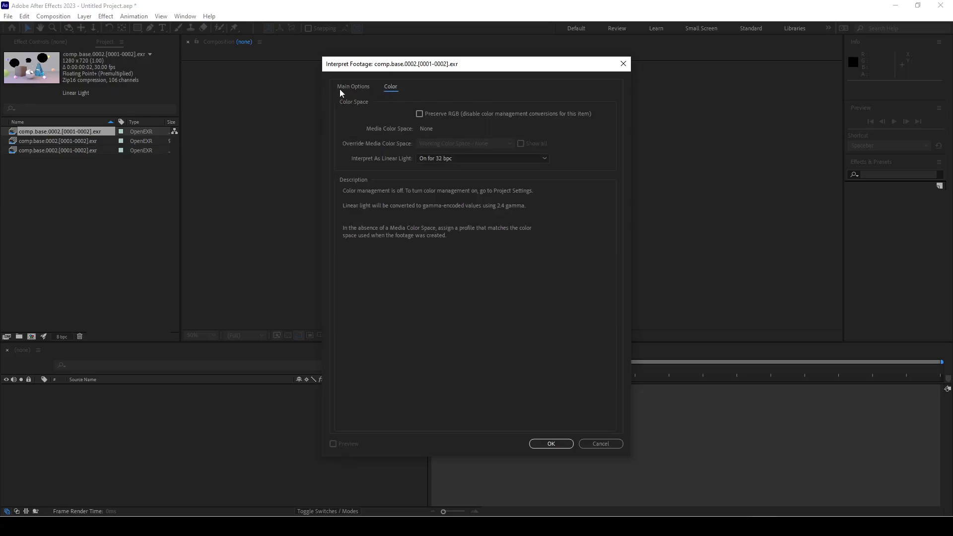
{"action": "left_click", "coordinate": [353, 88]}
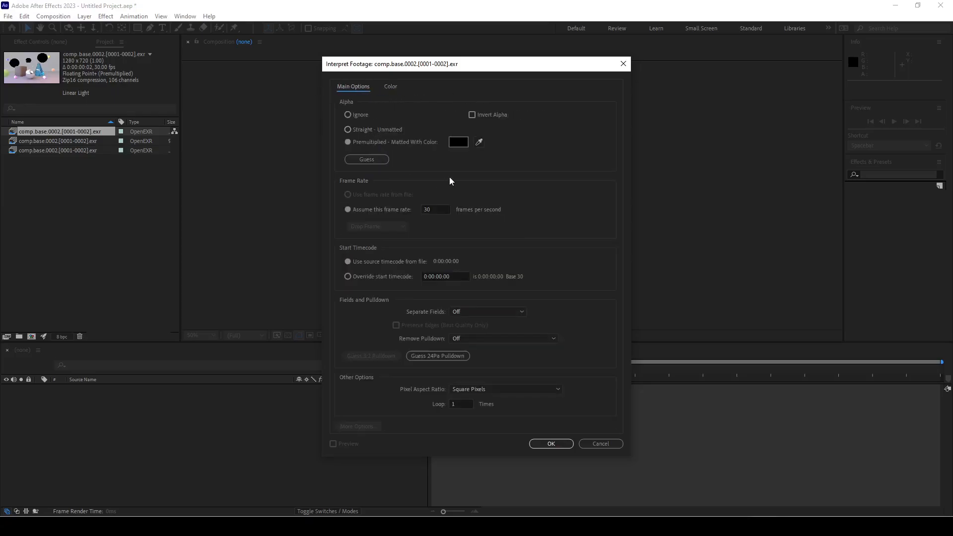
{"action": "left_click", "coordinate": [347, 209]}
{"action": "left_click", "coordinate": [443, 209]}
{"action": "type", "text": "24"}
{"action": "key", "text": "Return"}
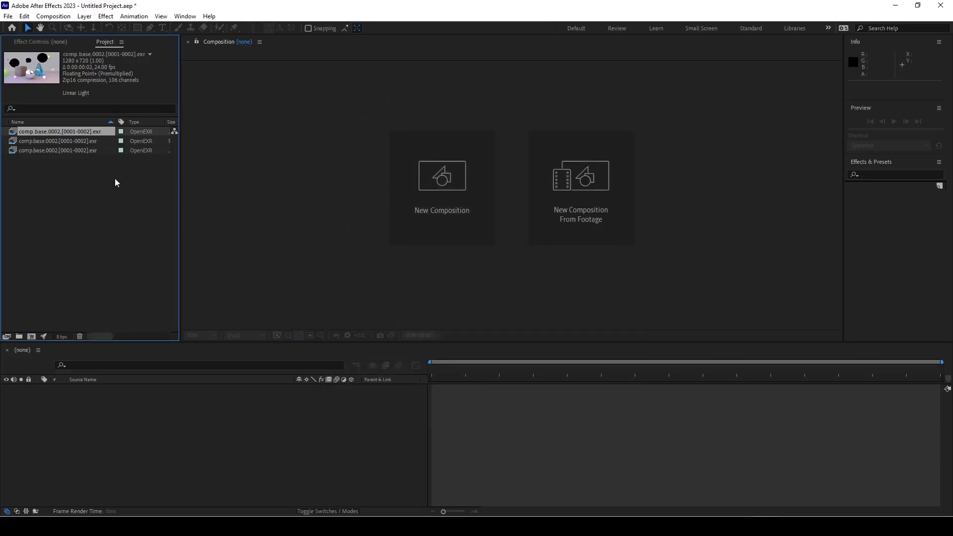
Remember the first EXR sequence's footage interpretation and apply it to the second EXR sequence.
{"action": "right_click", "coordinate": [93, 131]}
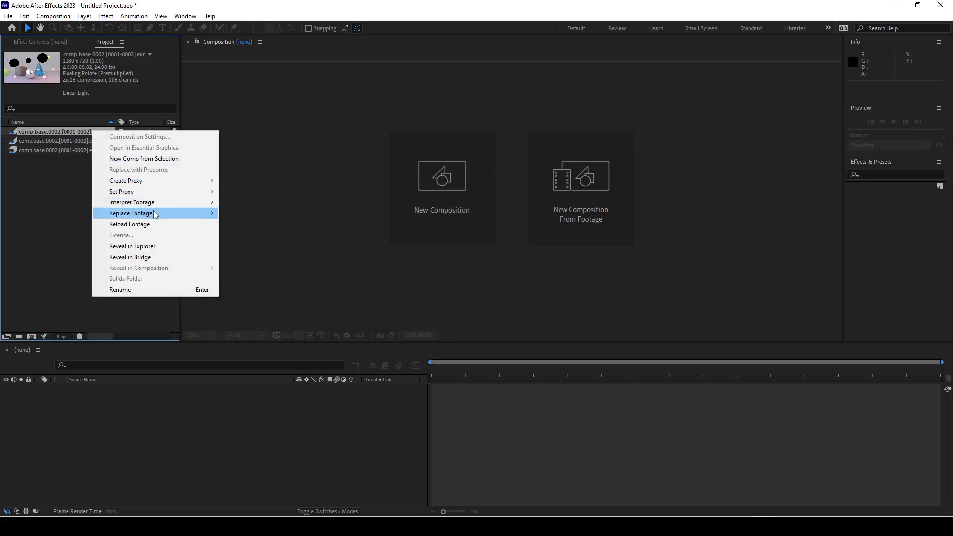
{"action": "mouse_move", "coordinate": [162, 205]}
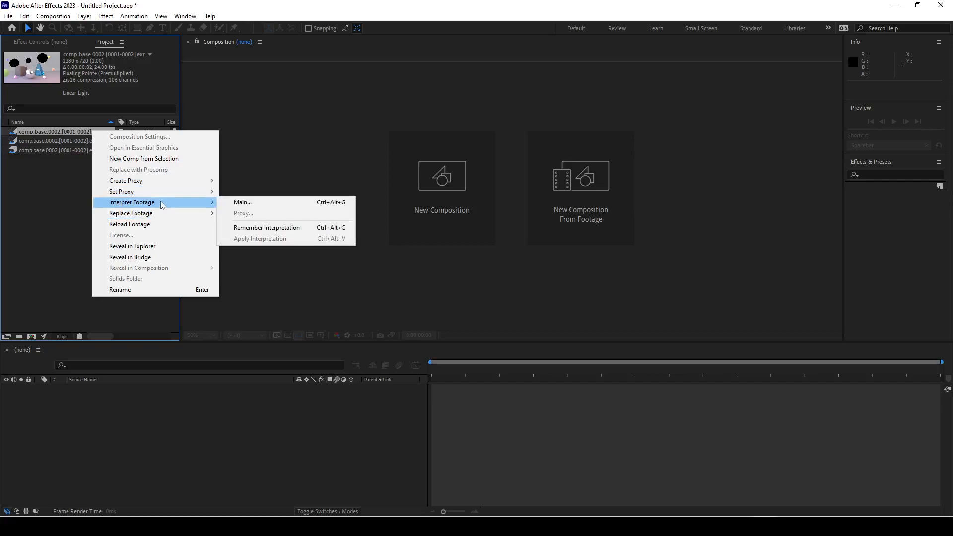
{"action": "left_click", "coordinate": [278, 231]}
{"action": "left_click", "coordinate": [100, 143]}
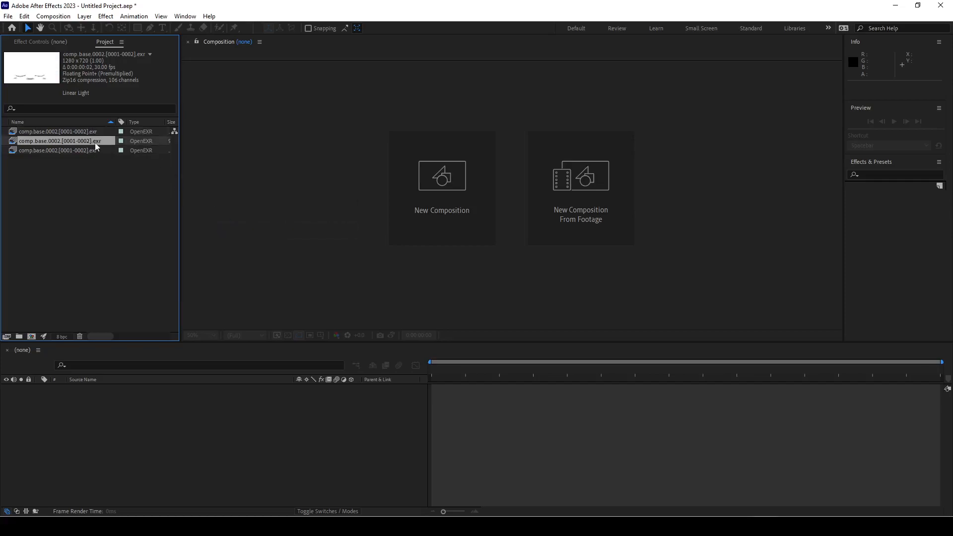
{"action": "right_click", "coordinate": [94, 144]}
{"action": "mouse_move", "coordinate": [197, 217]}
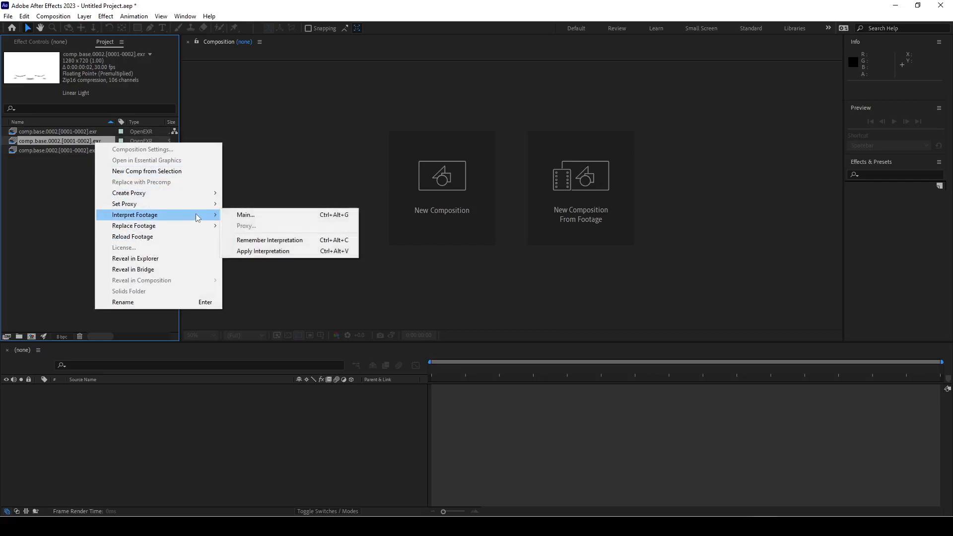
{"action": "left_click", "coordinate": [285, 251]}
Apply the remembered footage interpretation to the third EXR sequence.
{"action": "left_click", "coordinate": [92, 150]}
{"action": "right_click", "coordinate": [91, 150]}
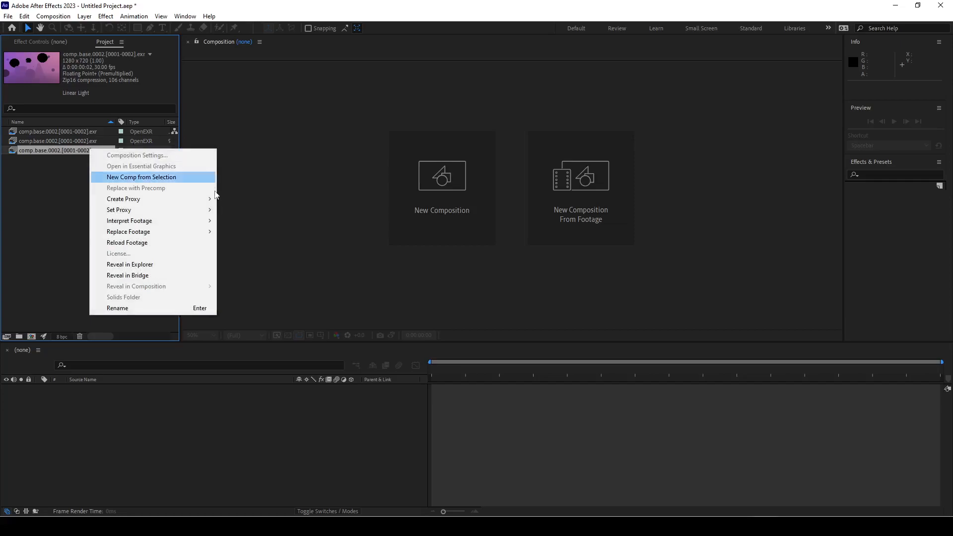
{"action": "mouse_move", "coordinate": [194, 221]}
{"action": "left_click", "coordinate": [268, 257]}
{"action": "left_click", "coordinate": [121, 239]}
Check the thumbnail and frame rate of each of the three imported EXR sequences.
{"action": "left_click", "coordinate": [84, 132]}
{"action": "left_click", "coordinate": [92, 151]}
{"action": "left_click", "coordinate": [106, 133]}
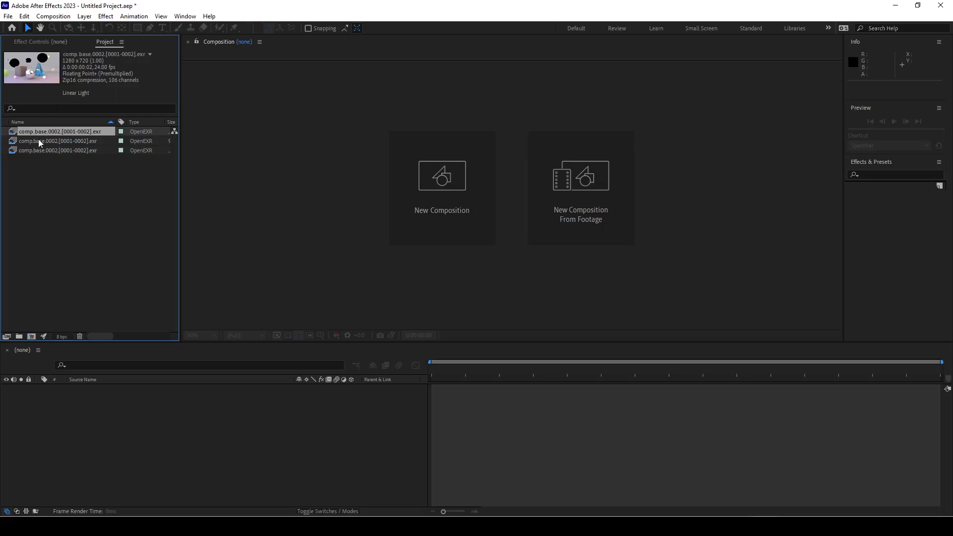
{"action": "left_click", "coordinate": [53, 143]}
{"action": "left_click", "coordinate": [101, 151]}
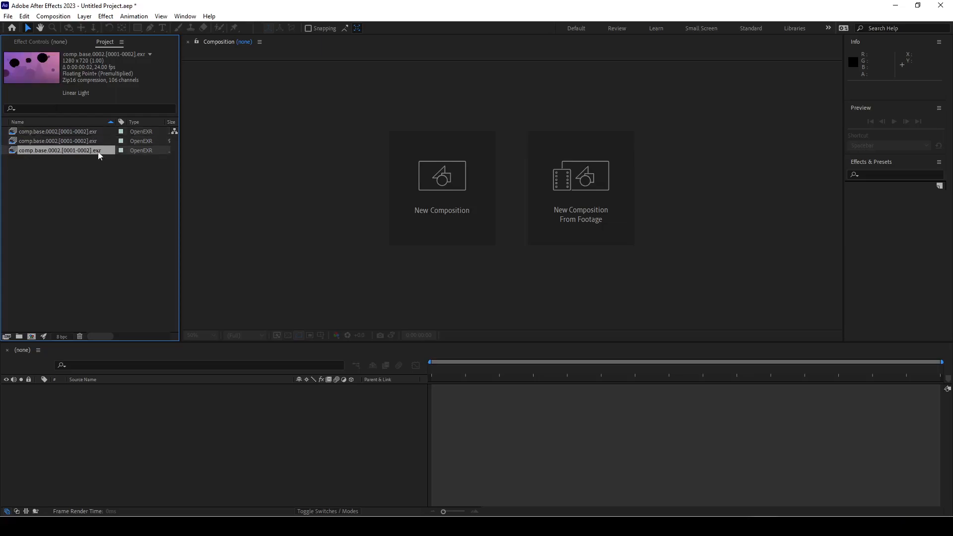
{"action": "left_click", "coordinate": [70, 142]}
Create a new composition from the first EXR sequence, the base pass.
{"action": "left_click", "coordinate": [107, 133]}
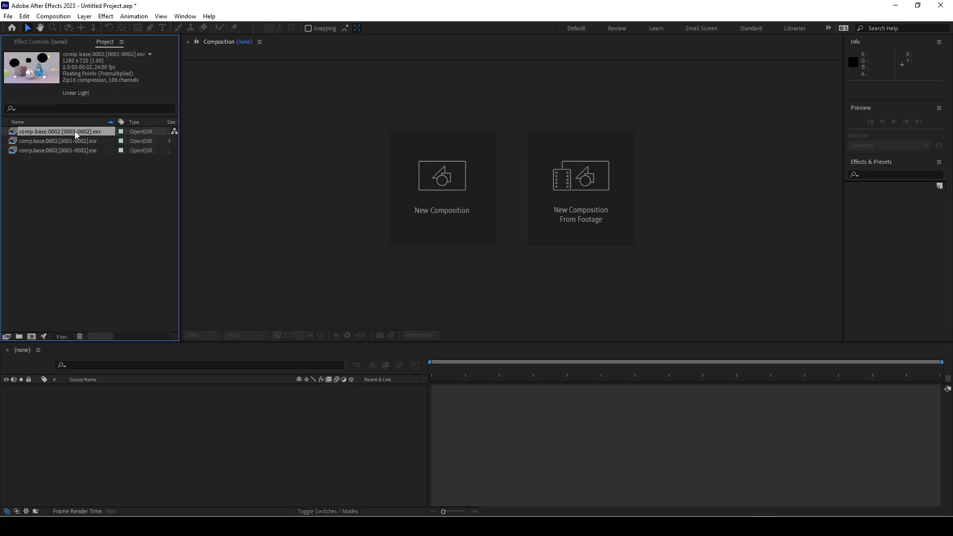
{"action": "left_click_drag", "start_coordinate": [74, 131], "coordinate": [587, 183]}
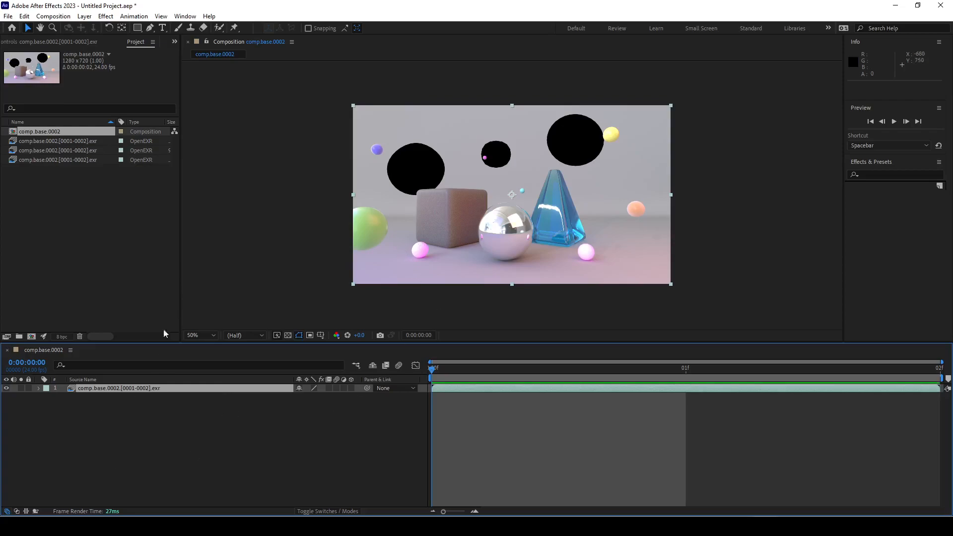
{"action": "left_click", "coordinate": [123, 453]}
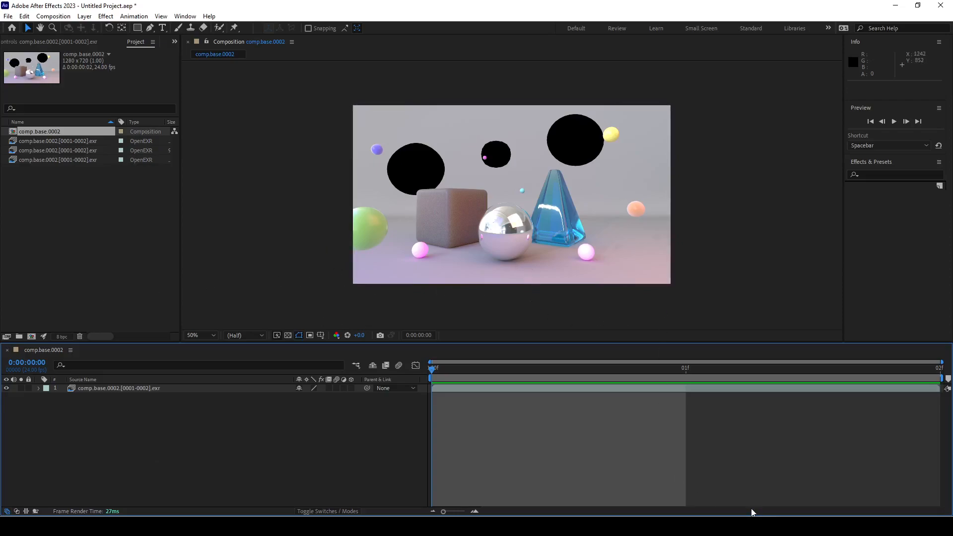
Find the EXtractoR effect and apply it to the base EXR layer in the composition.
{"action": "left_click", "coordinate": [128, 391]}
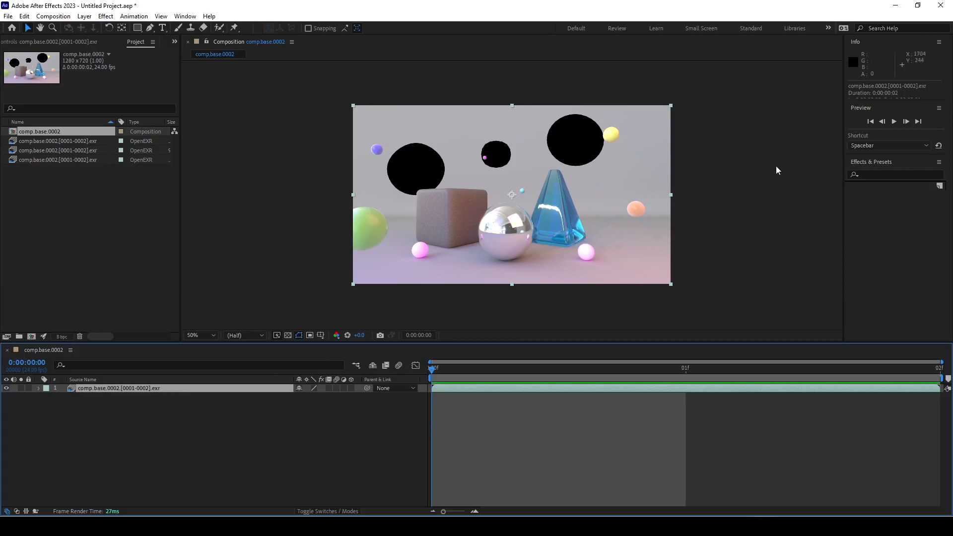
{"action": "left_click", "coordinate": [872, 174]}
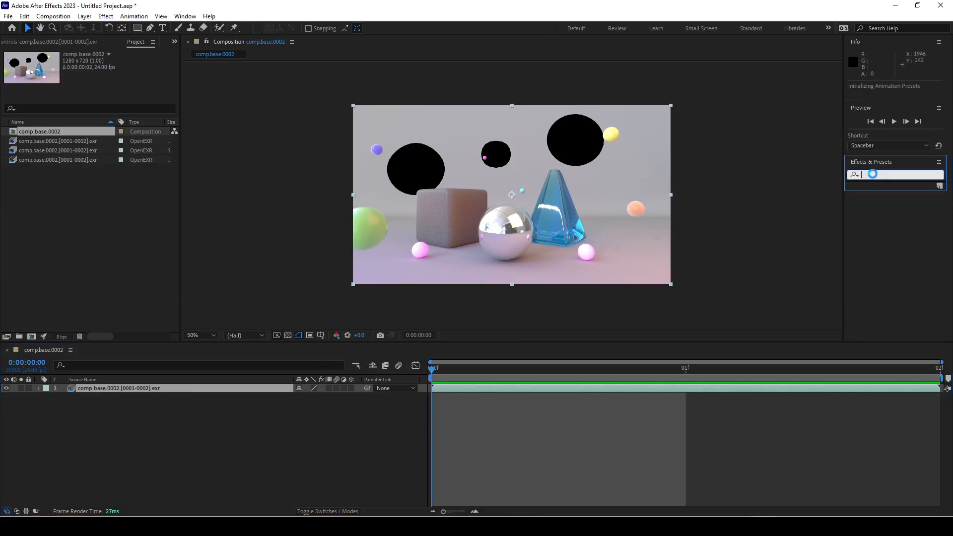
{"action": "left_click", "coordinate": [855, 164]}
{"action": "left_click", "coordinate": [859, 163]}
{"action": "left_click", "coordinate": [867, 172]}
{"action": "type", "text": "extractor"}
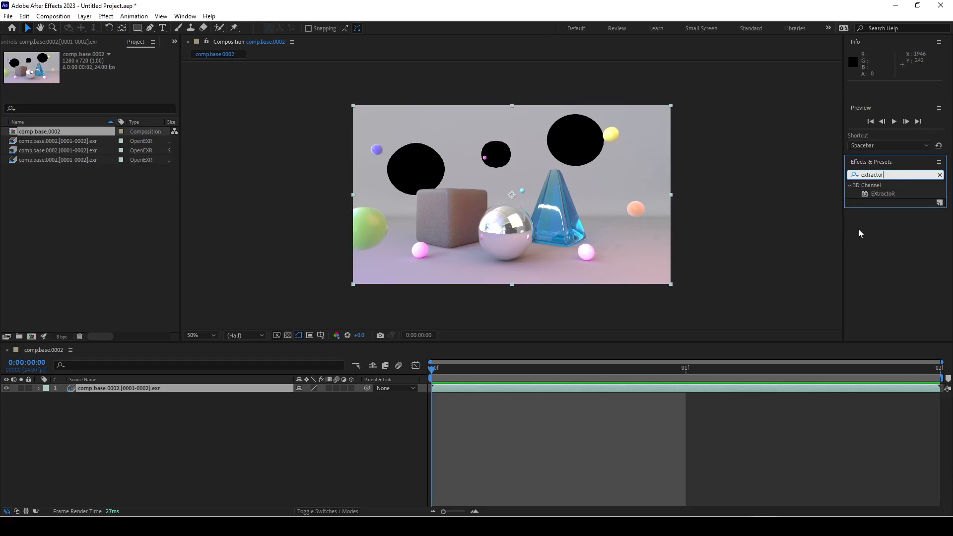
{"action": "left_click_drag", "start_coordinate": [877, 193], "coordinate": [133, 386]}
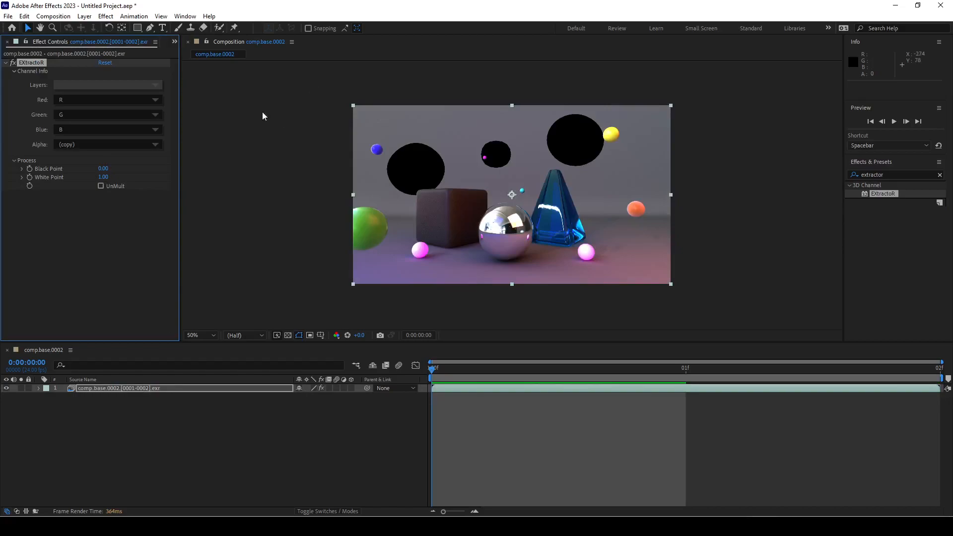
Set EXtractoR to read the diffuse_direct channels and rename the layer diffuse_direct.
{"action": "left_click", "coordinate": [76, 86]}
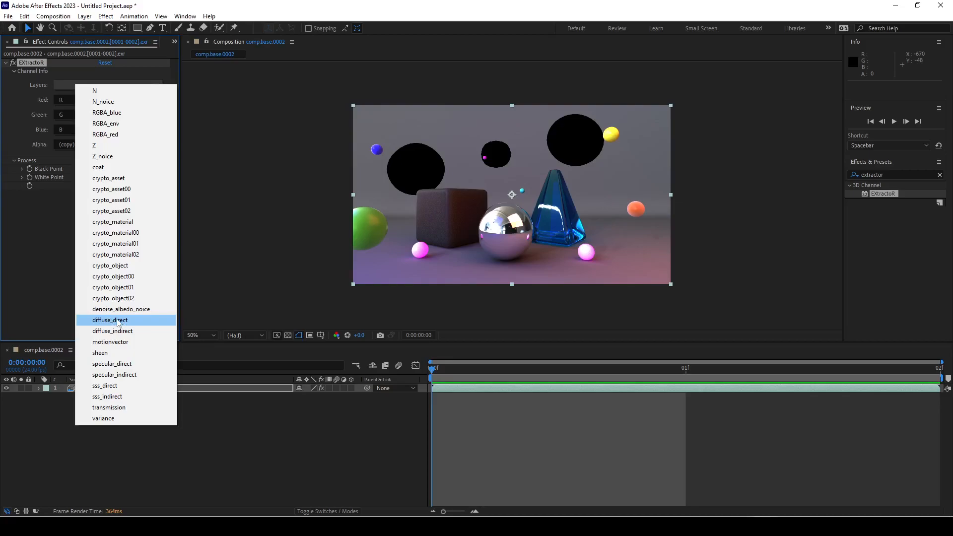
{"action": "left_click", "coordinate": [118, 322]}
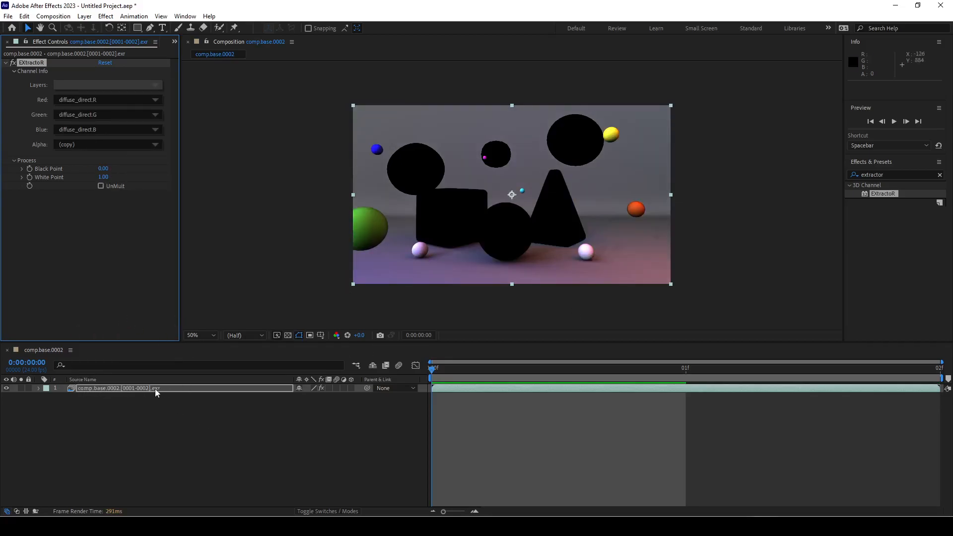
{"action": "right_click", "coordinate": [132, 388]}
{"action": "left_click", "coordinate": [149, 471]}
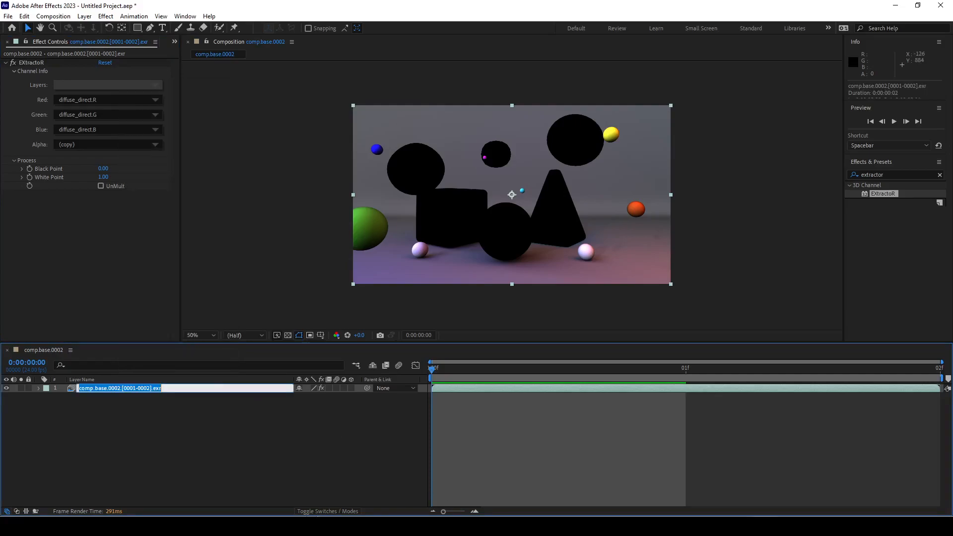
{"action": "type", "text": "diffuse"}
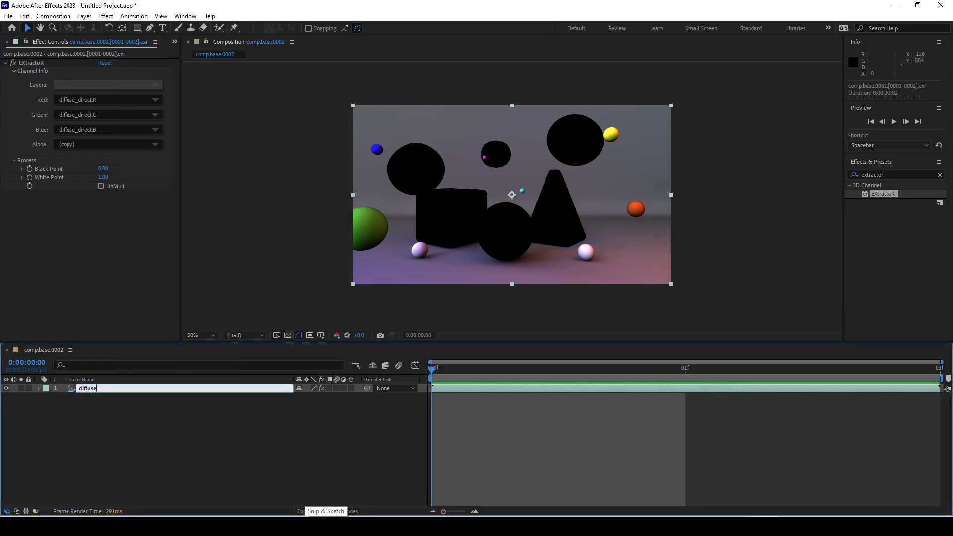
{"action": "type", "text": "_direct"}
{"action": "key", "text": "Return"}
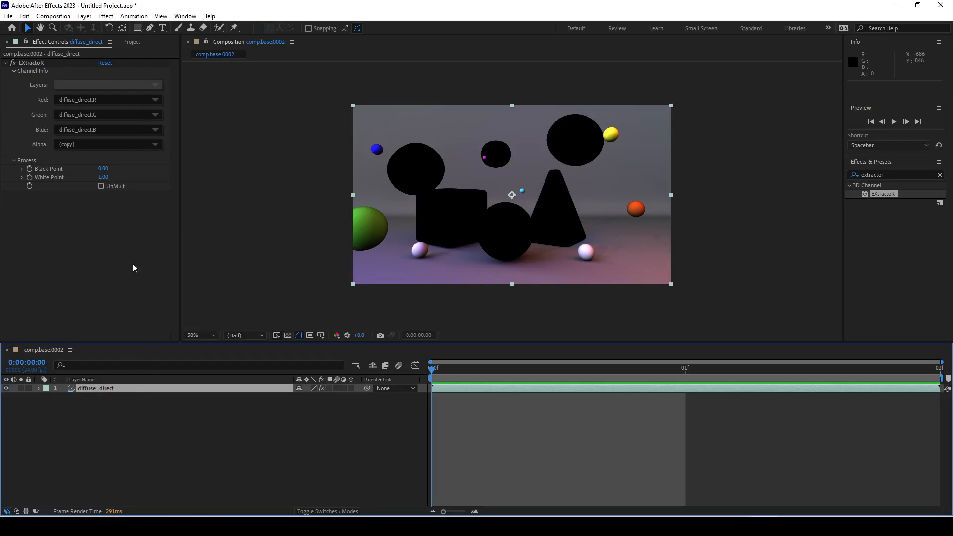
Duplicate the diffuse_direct layer and set the copy's EXtractoR to the diffuse_indirect channels.
{"action": "left_click", "coordinate": [85, 388]}
{"action": "key", "text": "ctrl+d"}
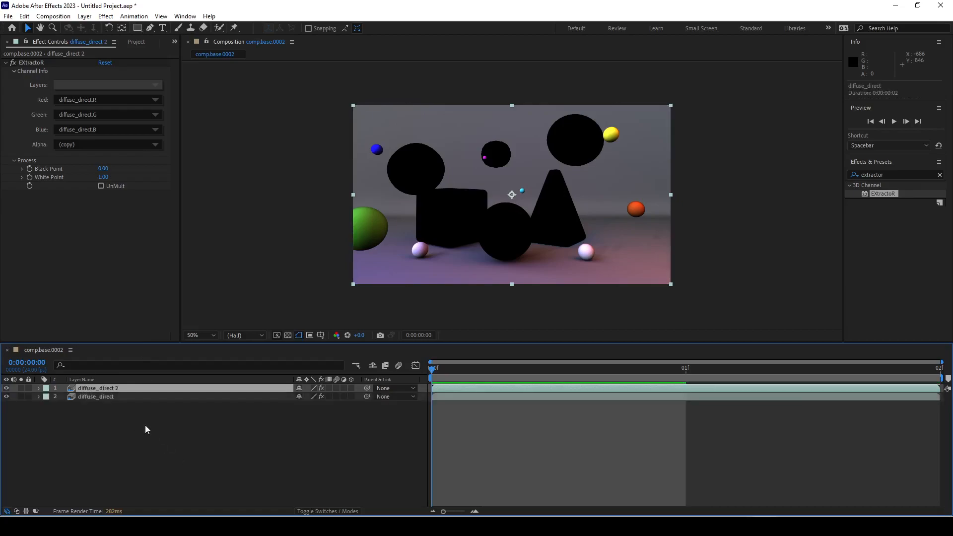
{"action": "left_click", "coordinate": [118, 90]}
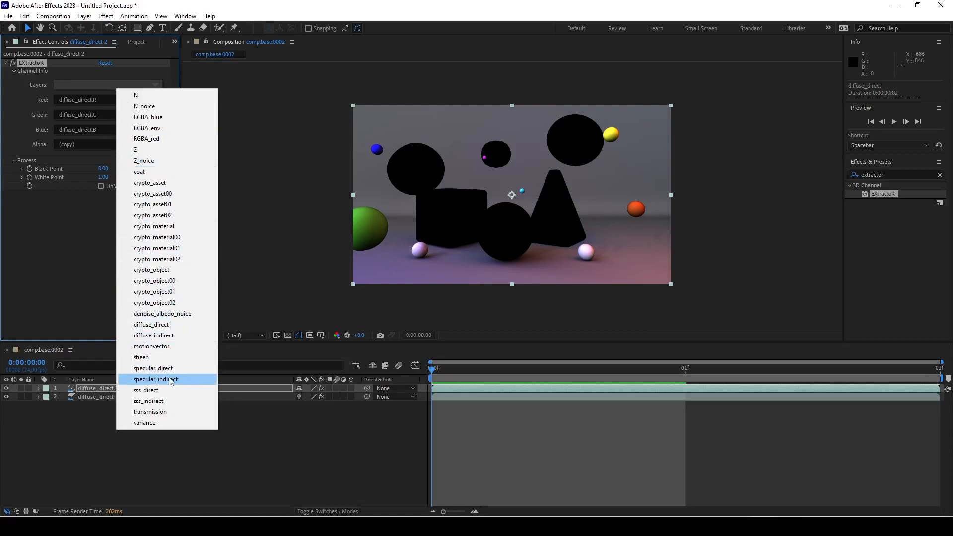
{"action": "left_click", "coordinate": [163, 335]}
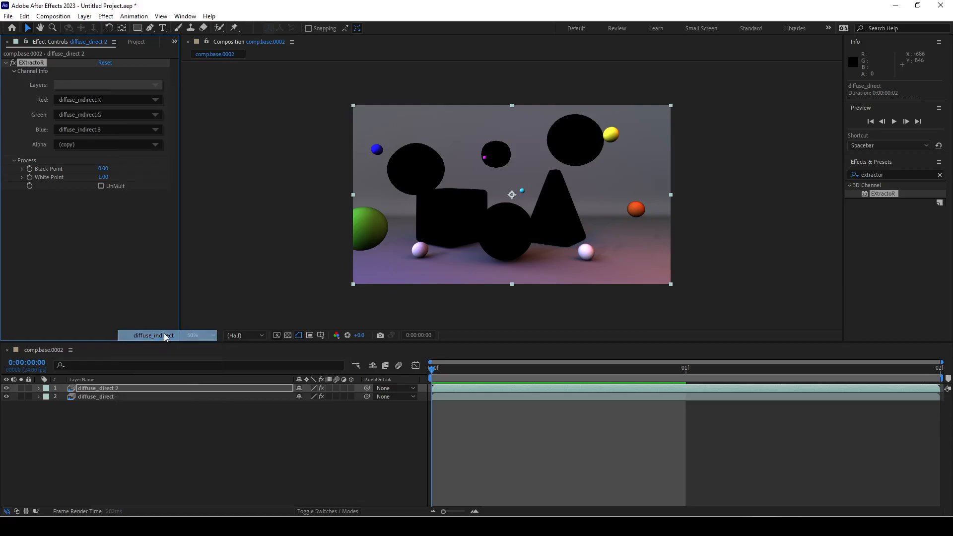
Rename the duplicated layer diffuse_indirect.
{"action": "right_click", "coordinate": [119, 388]}
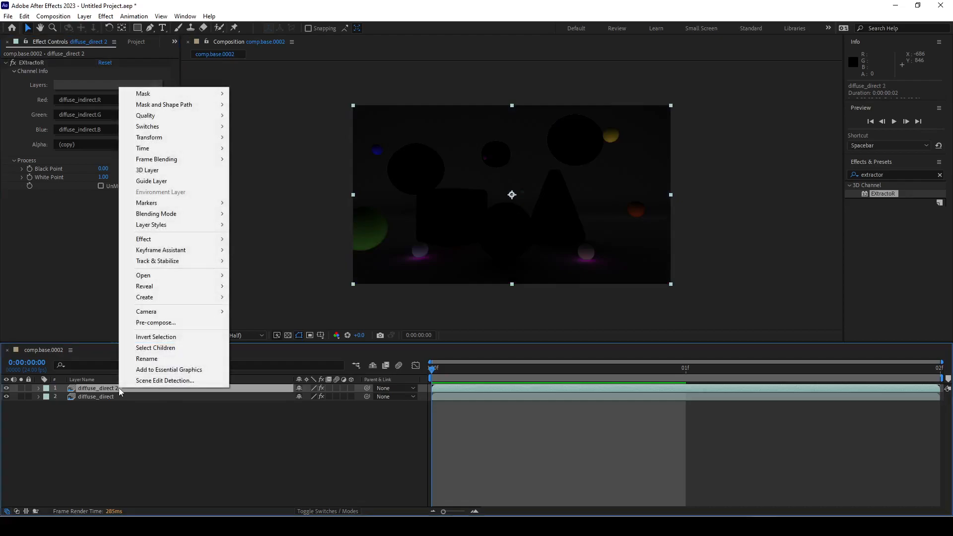
{"action": "left_click", "coordinate": [149, 356]}
{"action": "key", "text": "Right"}
{"action": "key", "text": "BackSpace"}
{"action": "key", "text": "BackSpace"}
{"action": "key", "text": "BackSpace"}
{"action": "key", "text": "BackSpace"}
{"action": "key", "text": "BackSpace"}
{"action": "key", "text": "BackSpace"}
{"action": "key", "text": "BackSpace"}
{"action": "key", "text": "BackSpace"}
{"action": "type", "text": "indirect"}
{"action": "key", "text": "Return"}
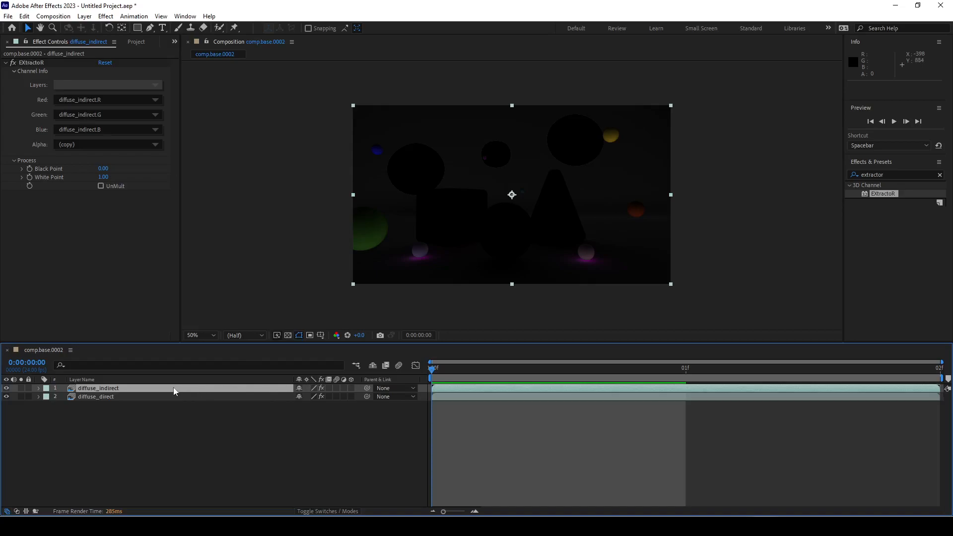
Compare the image with the diffuse_indirect layer hidden and shown.
{"action": "left_click", "coordinate": [7, 388]}
{"action": "left_click", "coordinate": [6, 388]}
{"action": "left_click", "coordinate": [6, 388]}
{"action": "left_click", "coordinate": [6, 388]}
Show the Modes column in the timeline's layer list.
{"action": "right_click", "coordinate": [286, 381]}
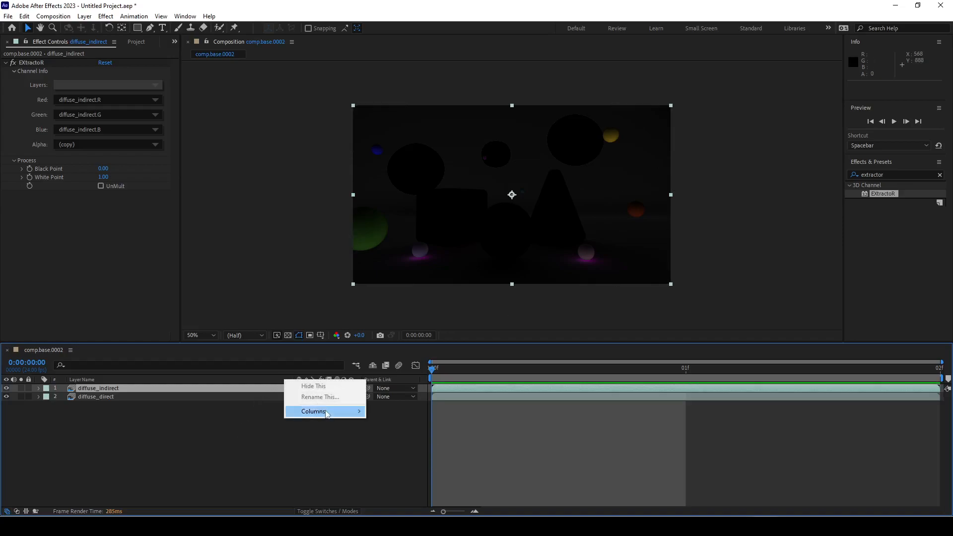
{"action": "mouse_move", "coordinate": [325, 413]}
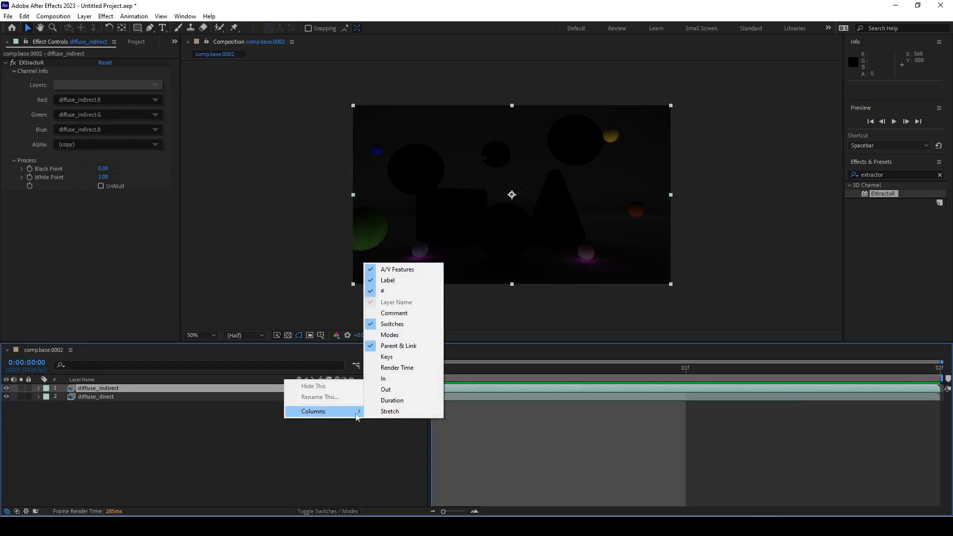
{"action": "left_click", "coordinate": [389, 335]}
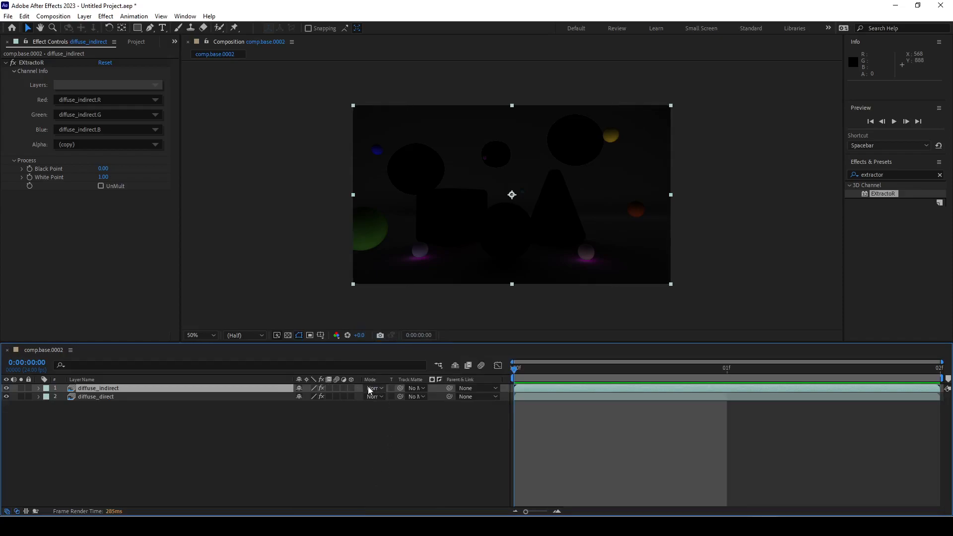
{"action": "right_click", "coordinate": [193, 387]}
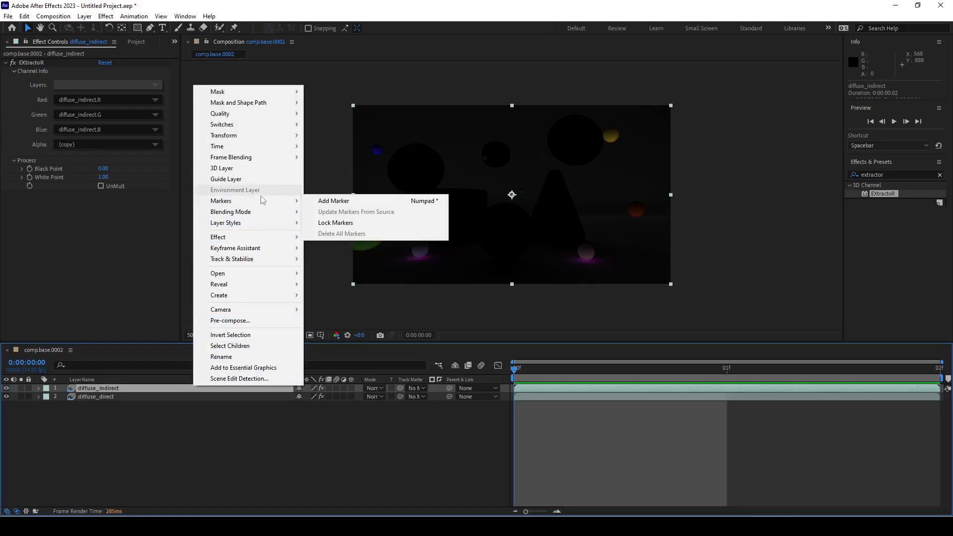
{"action": "mouse_move", "coordinate": [259, 216]}
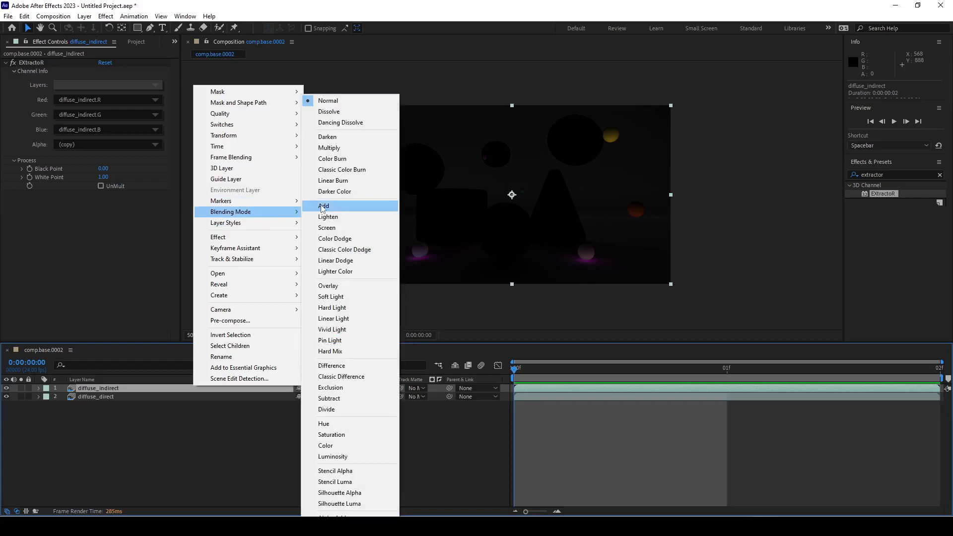
{"action": "left_click", "coordinate": [222, 422]}
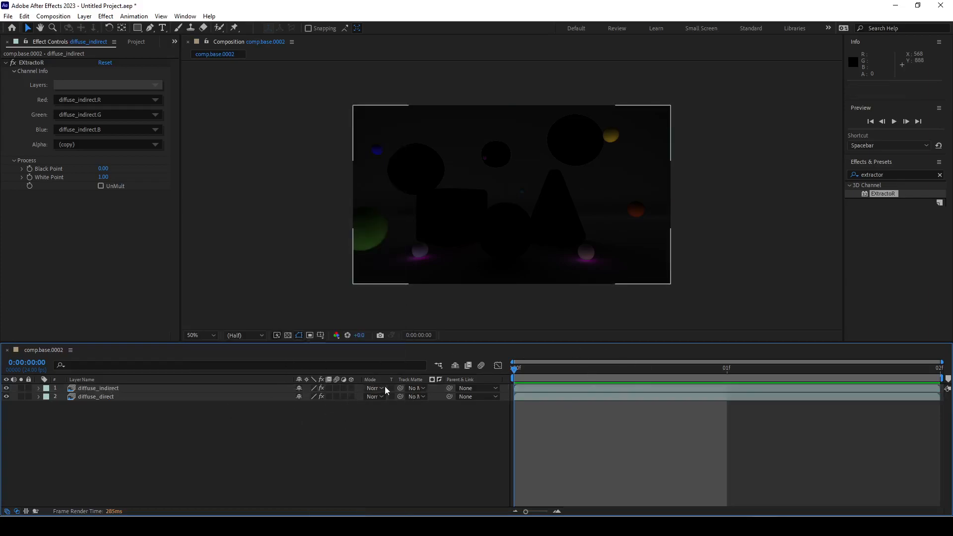
Set the diffuse_indirect layer's blending mode to Add and compare the image with that layer hidden and shown.
{"action": "left_click", "coordinate": [381, 388]}
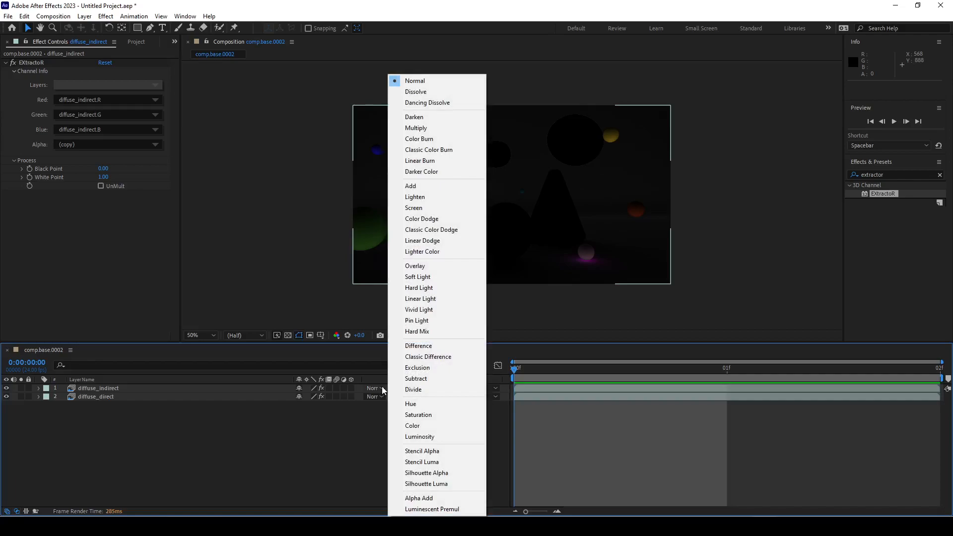
{"action": "left_click", "coordinate": [426, 187]}
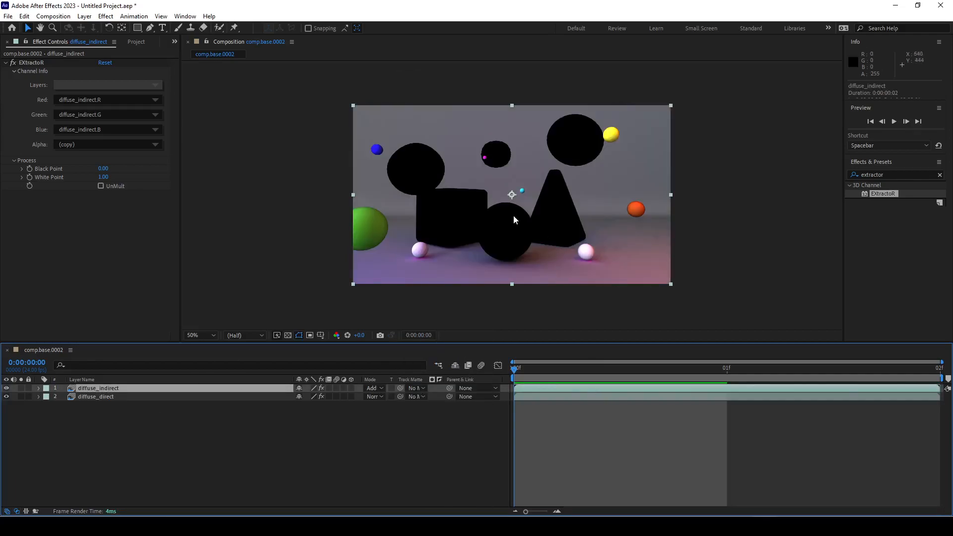
{"action": "left_click", "coordinate": [7, 388]}
{"action": "left_click", "coordinate": [7, 389]}
{"action": "left_click", "coordinate": [7, 388]}
{"action": "left_click", "coordinate": [7, 388]}
{"action": "left_click", "coordinate": [7, 388]}
{"action": "left_click", "coordinate": [290, 444]}
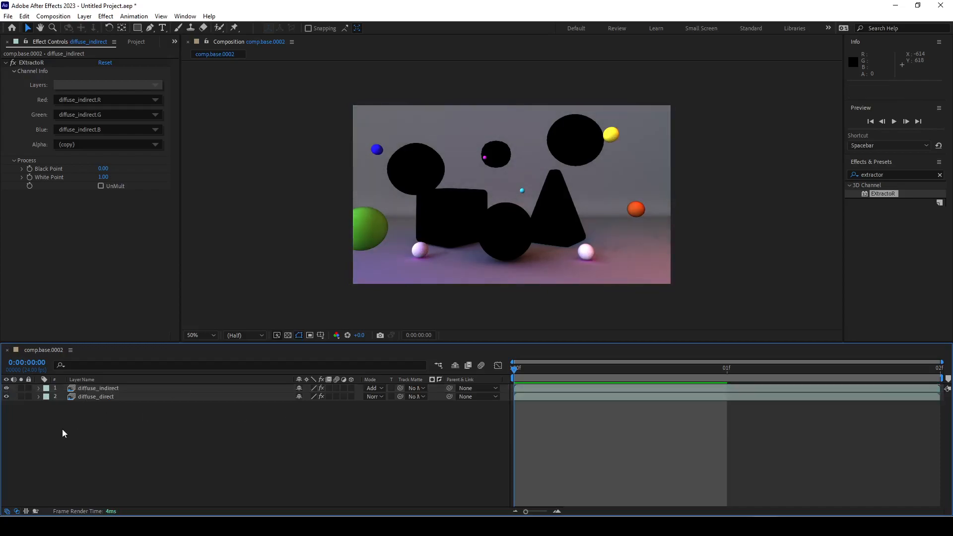
Duplicate the diffuse_indirect layer and set the copy's EXtractoR channels to the specular_direct pass.
{"action": "left_click", "coordinate": [94, 388]}
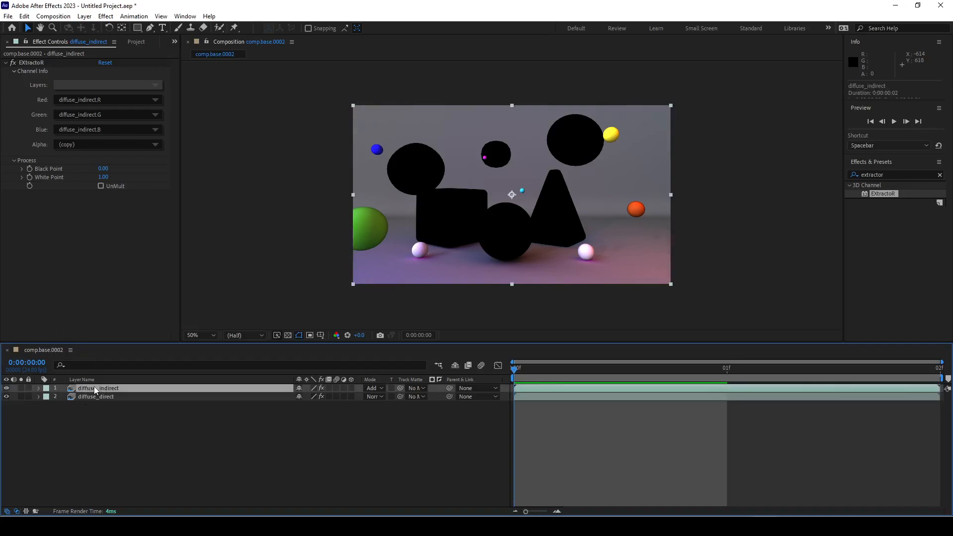
{"action": "key", "text": "ctrl+d"}
{"action": "left_click", "coordinate": [104, 388]}
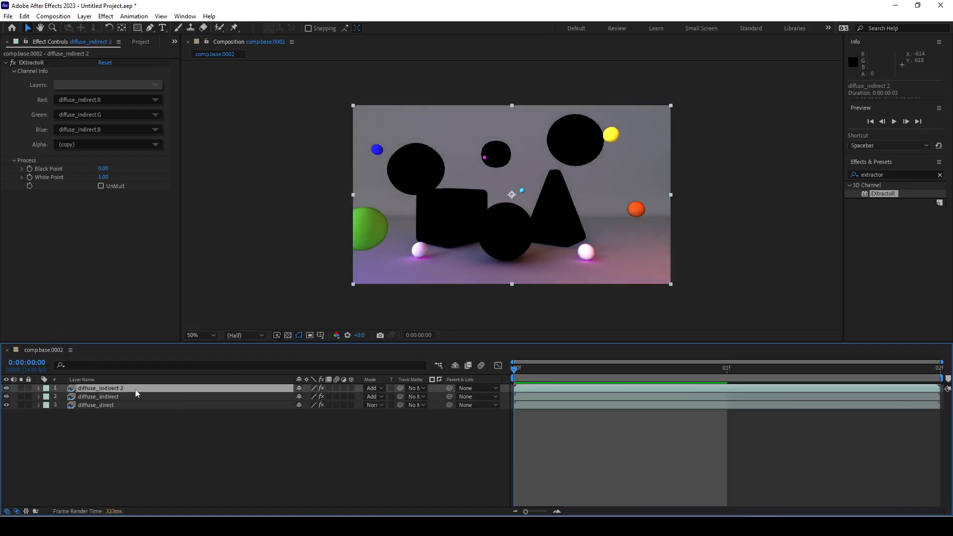
{"action": "left_click", "coordinate": [133, 87]}
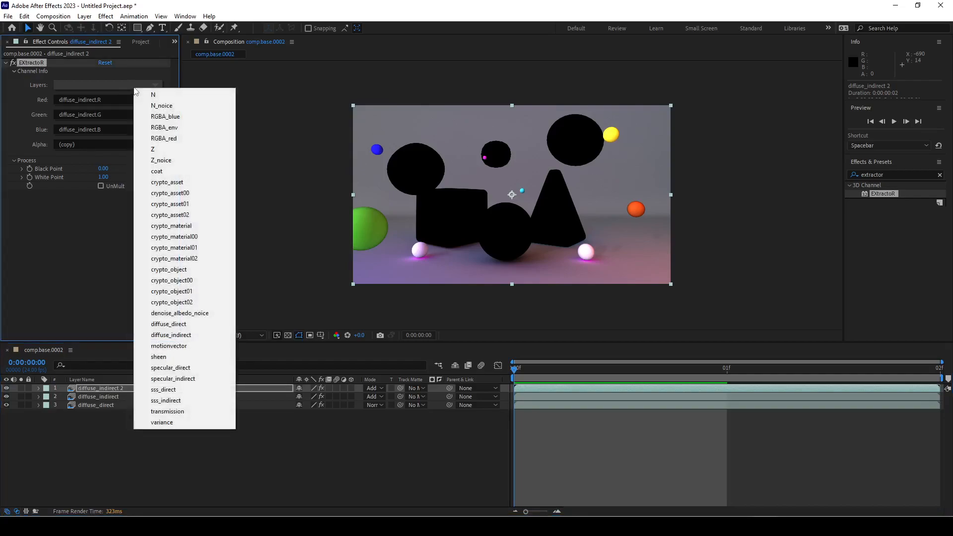
{"action": "left_click", "coordinate": [192, 370]}
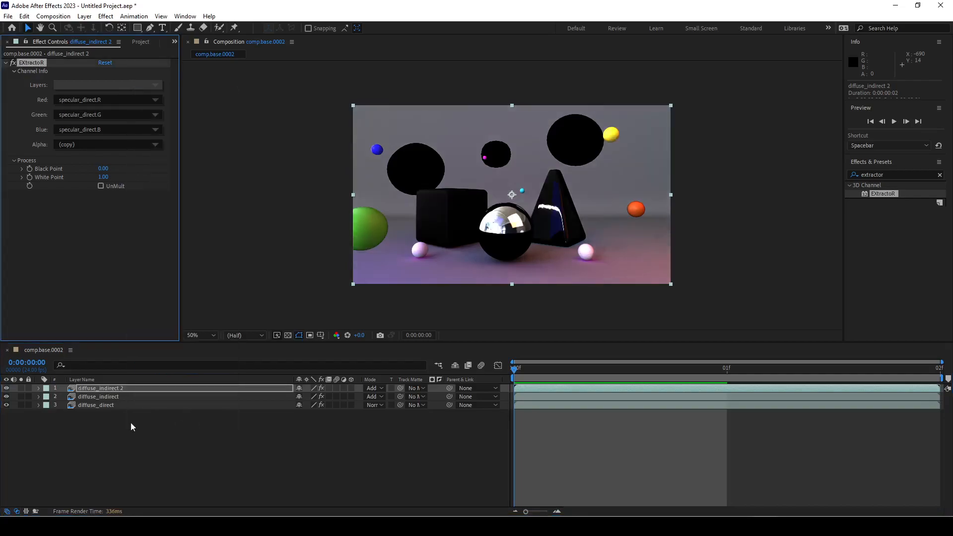
Rename the duplicated layer carrying the specular_direct pass to spec_direct.
{"action": "right_click", "coordinate": [121, 389]}
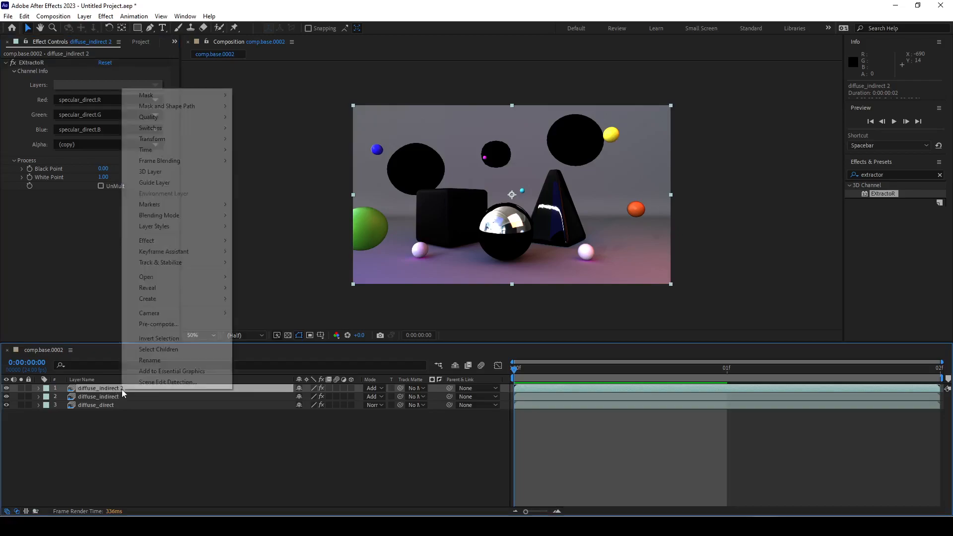
{"action": "left_click", "coordinate": [166, 359]}
{"action": "type", "text": "spe"}
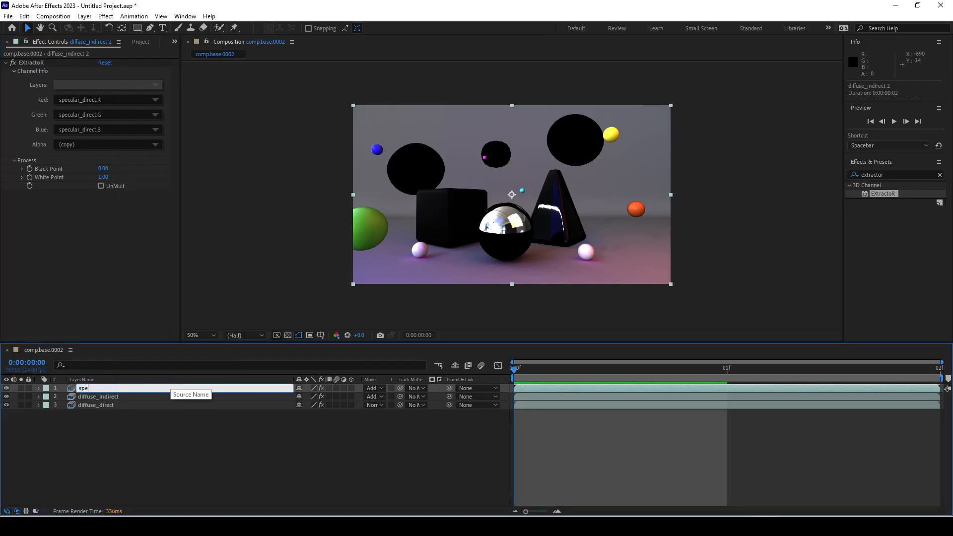
{"action": "type", "text": "c_direct"}
{"action": "key", "text": "Return"}
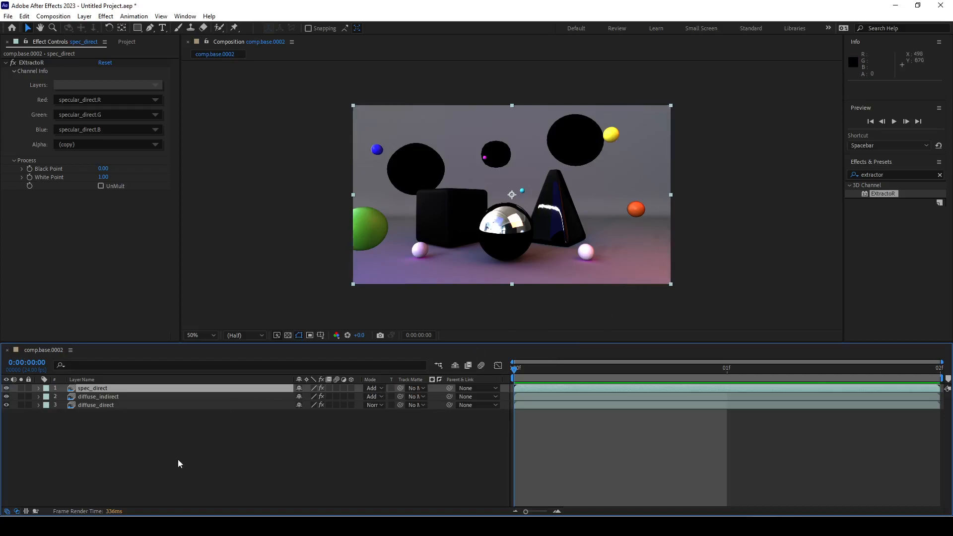
Duplicate the spec_direct layer and set the copy's EXtractoR channels to the specular_indirect pass.
{"action": "key", "text": "ctrl+d"}
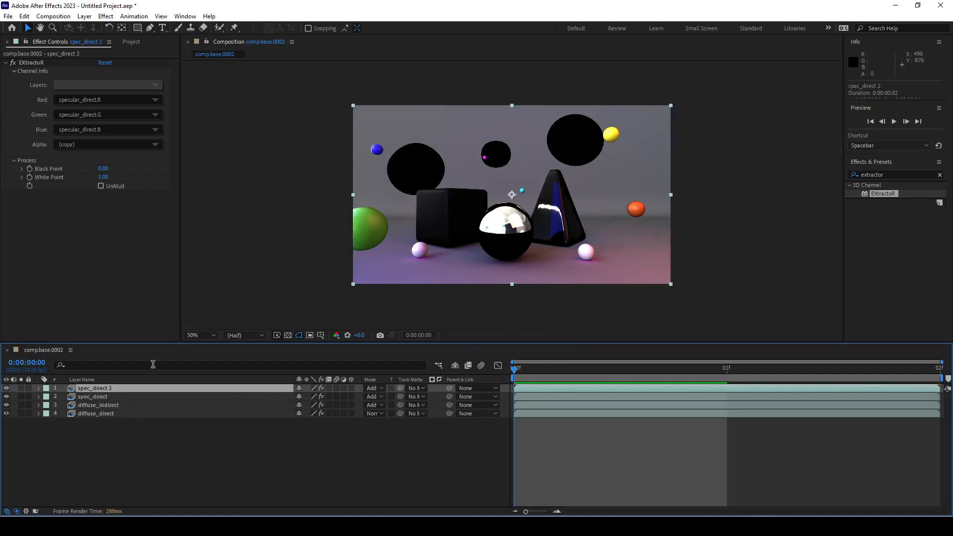
{"action": "left_click", "coordinate": [124, 84]}
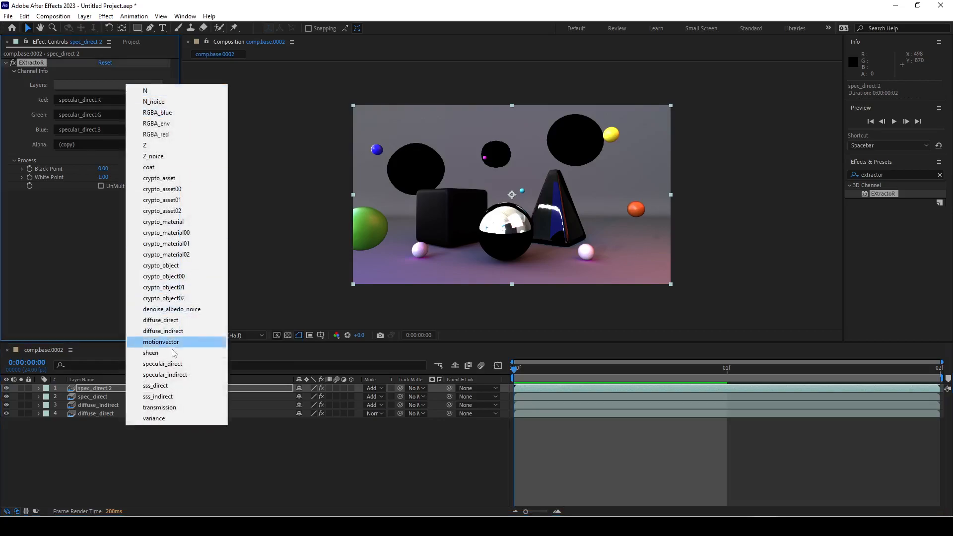
{"action": "left_click", "coordinate": [182, 375]}
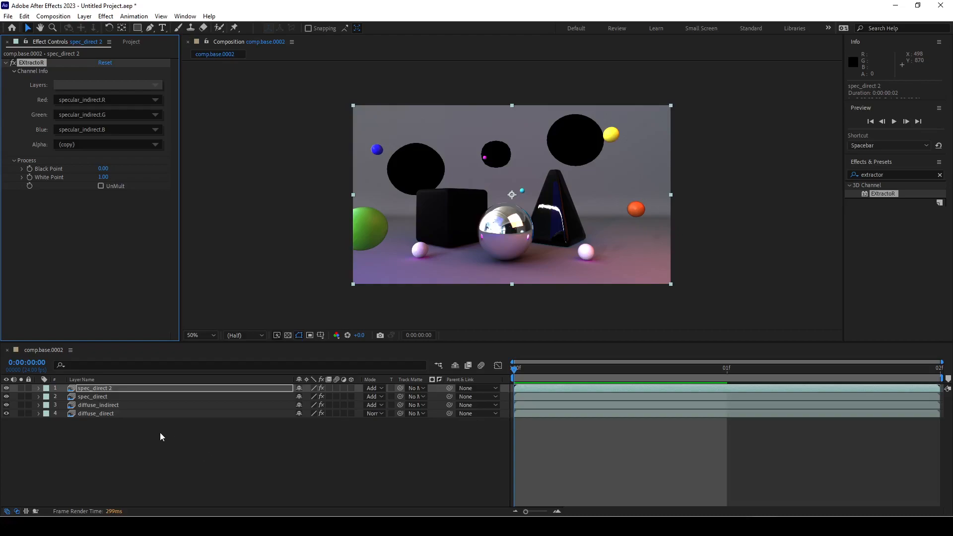
Rename the duplicated layer carrying the specular_indirect pass to spec_indirect.
{"action": "right_click", "coordinate": [105, 388]}
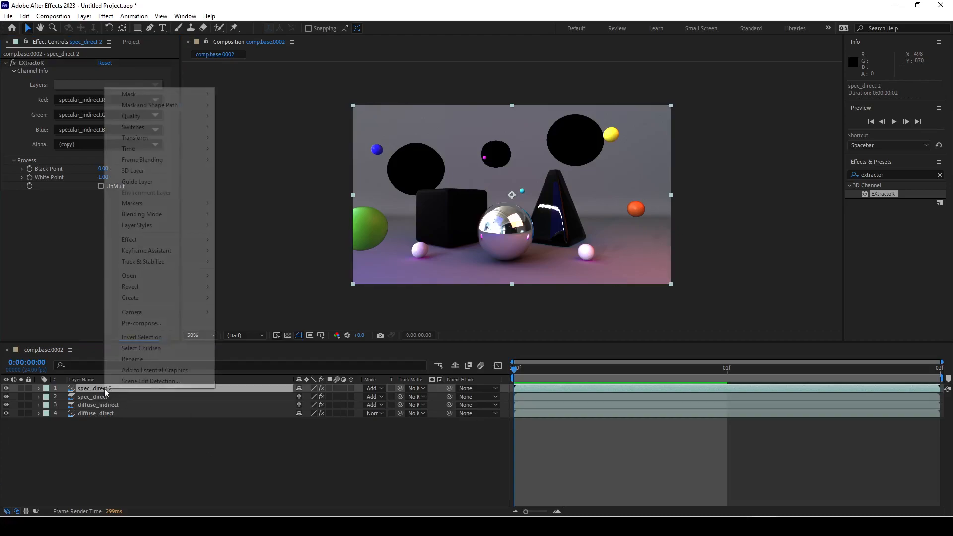
{"action": "left_click", "coordinate": [141, 359]}
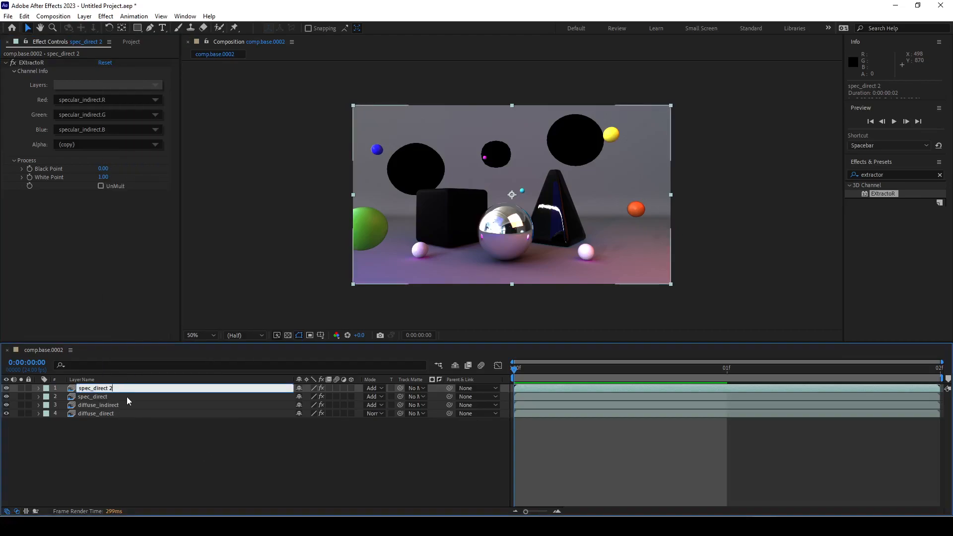
{"action": "key", "text": "BackSpace"}
{"action": "key", "text": "BackSpace"}
{"action": "key", "text": "BackSpace"}
{"action": "key", "text": "BackSpace"}
{"action": "key", "text": "BackSpace"}
{"action": "key", "text": "BackSpace"}
{"action": "type", "text": "o"}
{"action": "key", "text": "BackSpace"}
{"action": "type", "text": "indirect"}
{"action": "key", "text": "Return"}
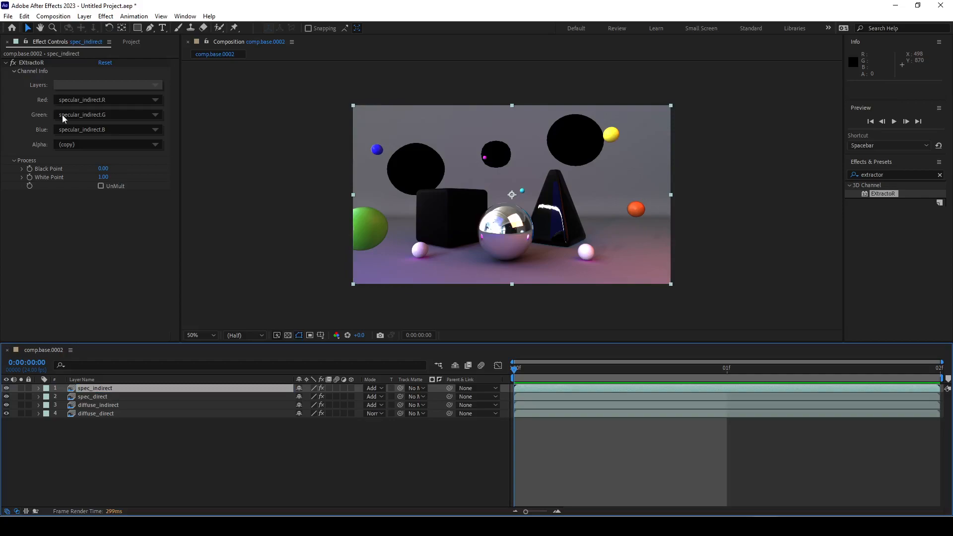
Duplicate the spec_indirect layer and set the copy's EXtractoR channels to the transmission pass.
{"action": "right_click", "coordinate": [107, 388]}
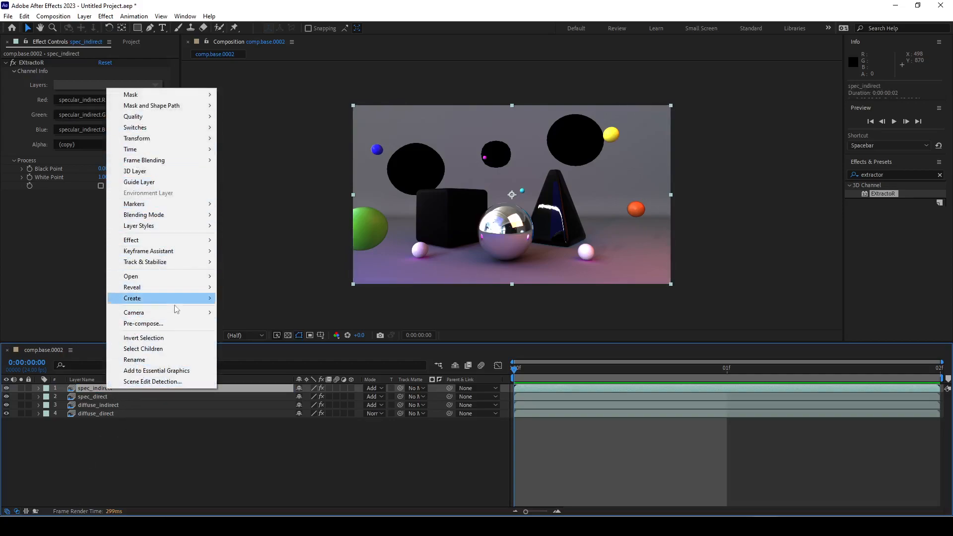
{"action": "key", "text": "Escape"}
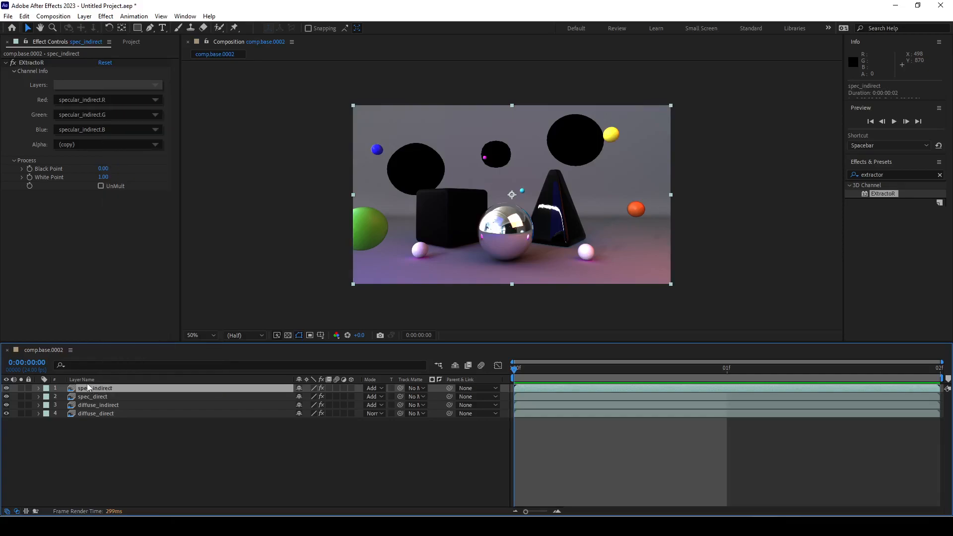
{"action": "key", "text": "ctrl+d"}
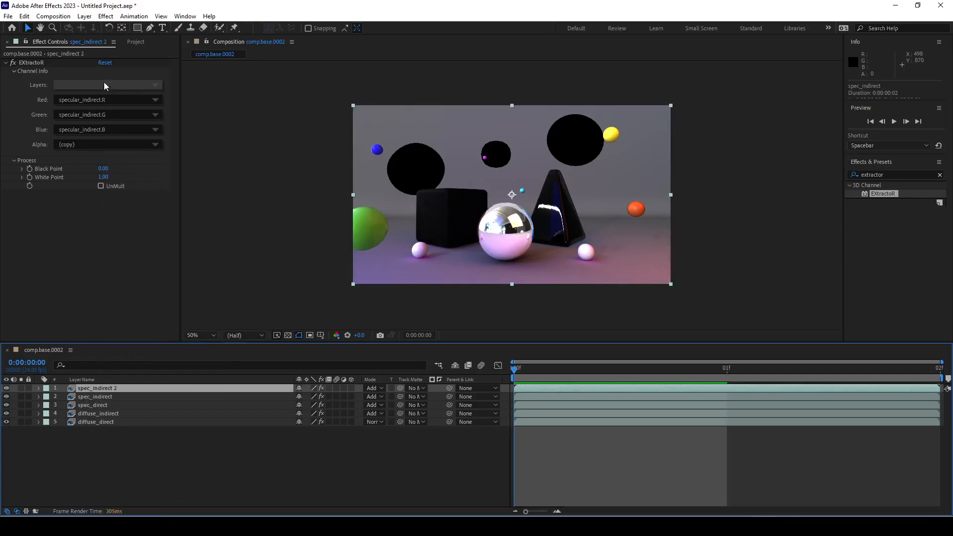
{"action": "left_click", "coordinate": [96, 85]}
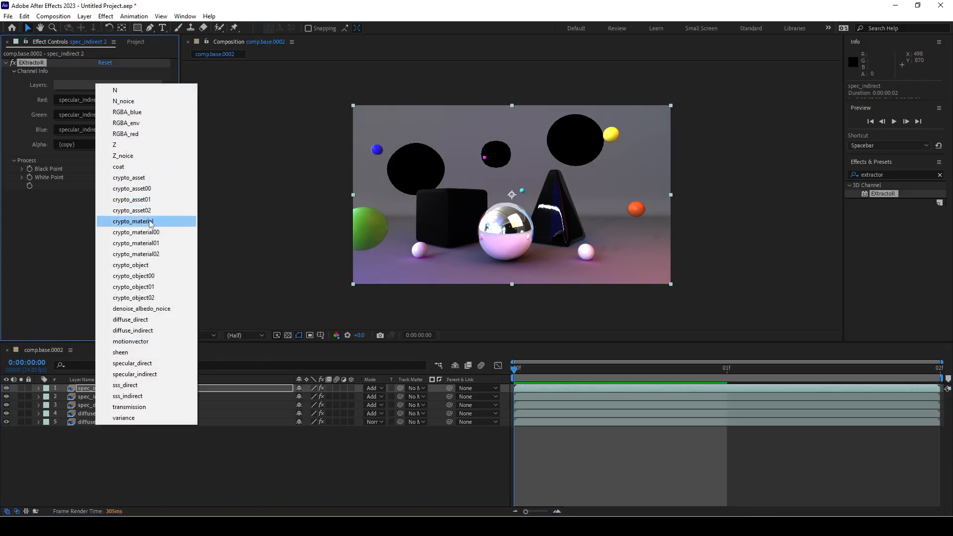
{"action": "left_click", "coordinate": [139, 408]}
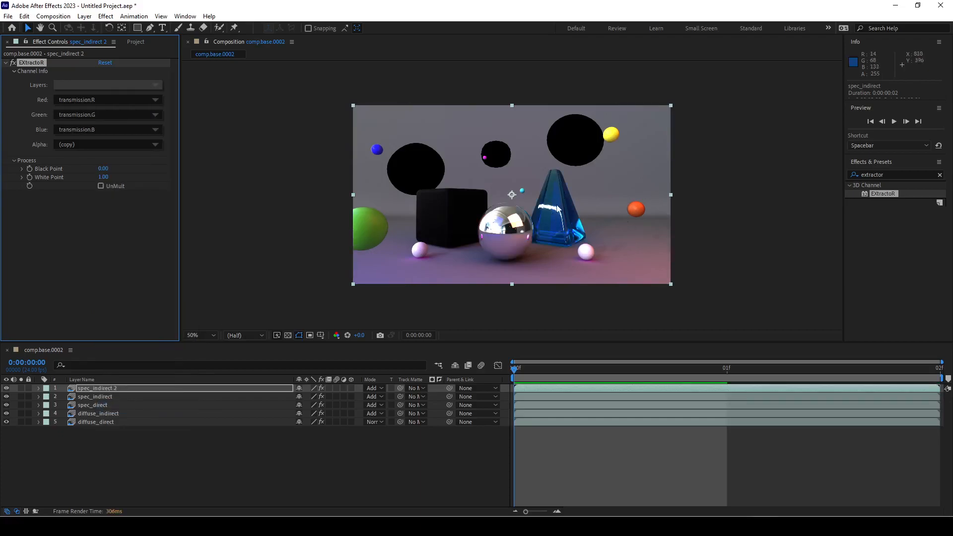
View the transmission layer on its own in the layer viewer and return to the composition.
{"action": "double_click", "coordinate": [83, 388]}
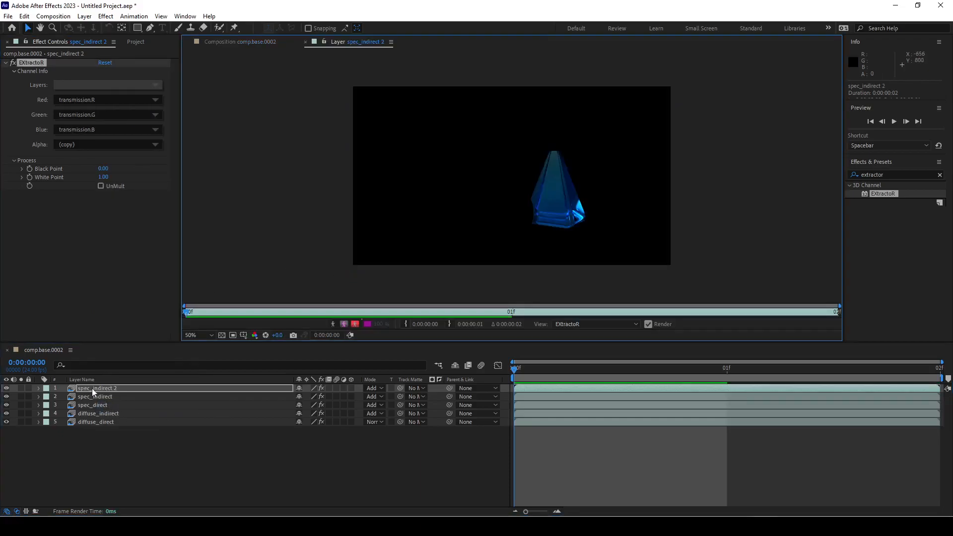
{"action": "left_click", "coordinate": [92, 388]}
{"action": "double_click", "coordinate": [131, 388]}
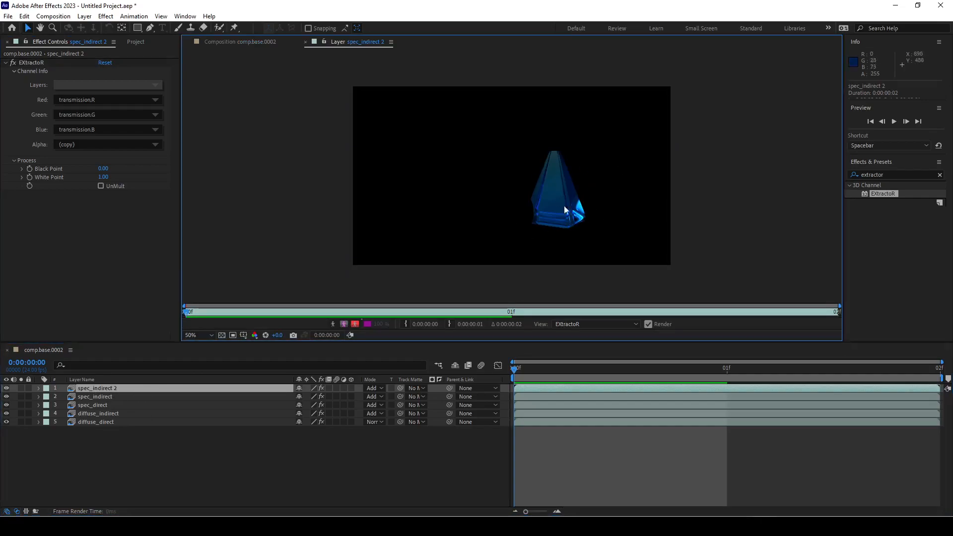
{"action": "left_click", "coordinate": [305, 41]}
Rename the duplicated layer carrying the transmission pass to trans.
{"action": "right_click", "coordinate": [102, 391]}
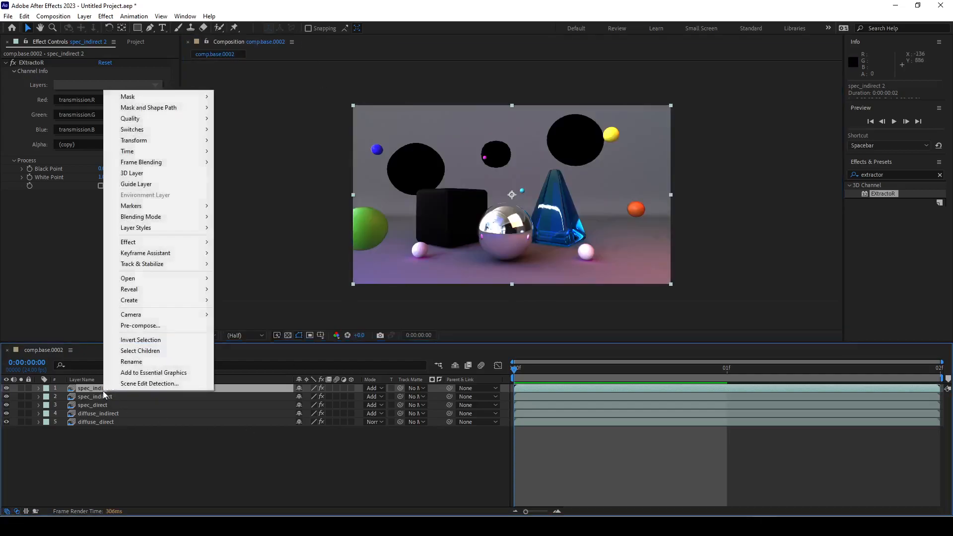
{"action": "left_click", "coordinate": [149, 385]}
{"action": "type", "text": "trans"}
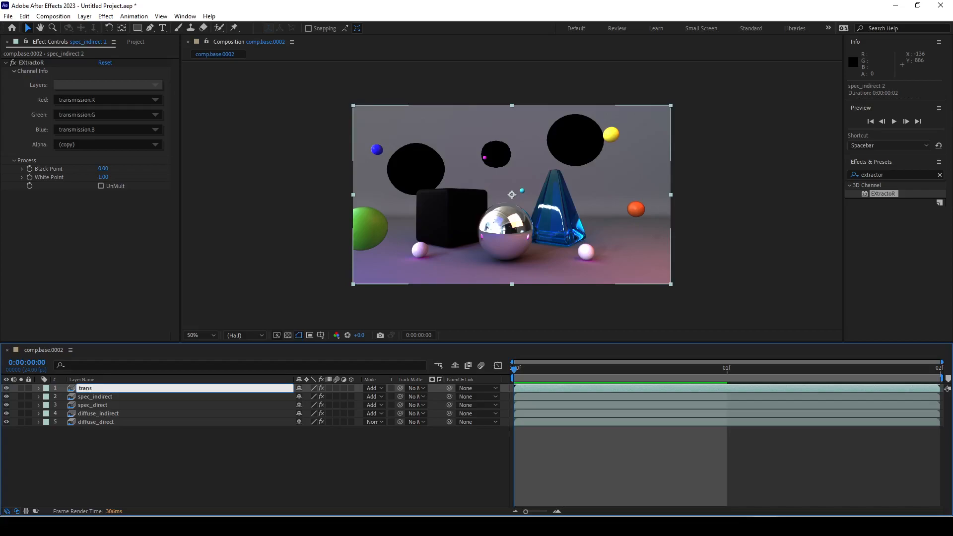
{"action": "key", "text": "Return"}
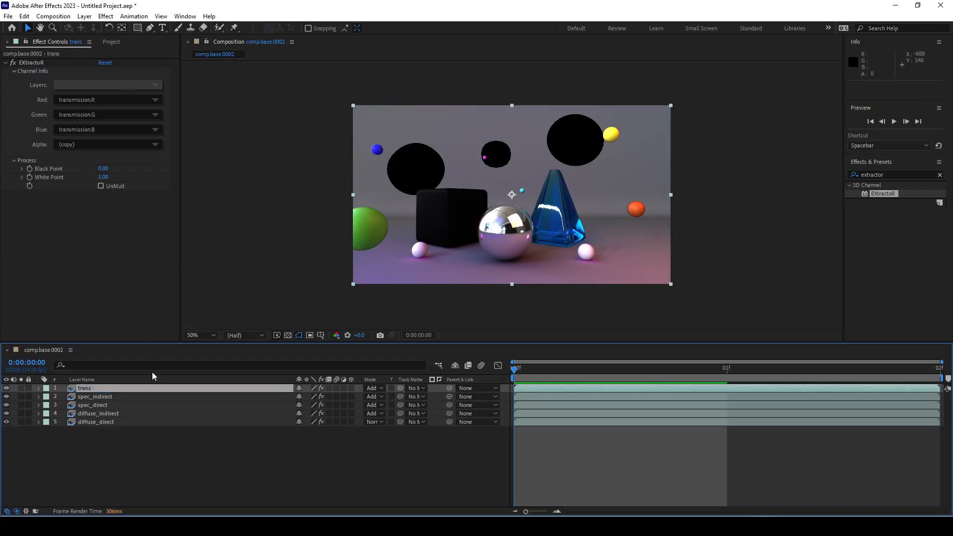
Duplicate the trans layer and set the copy's EXtractoR channels to the sss_direct pass.
{"action": "right_click", "coordinate": [108, 386]}
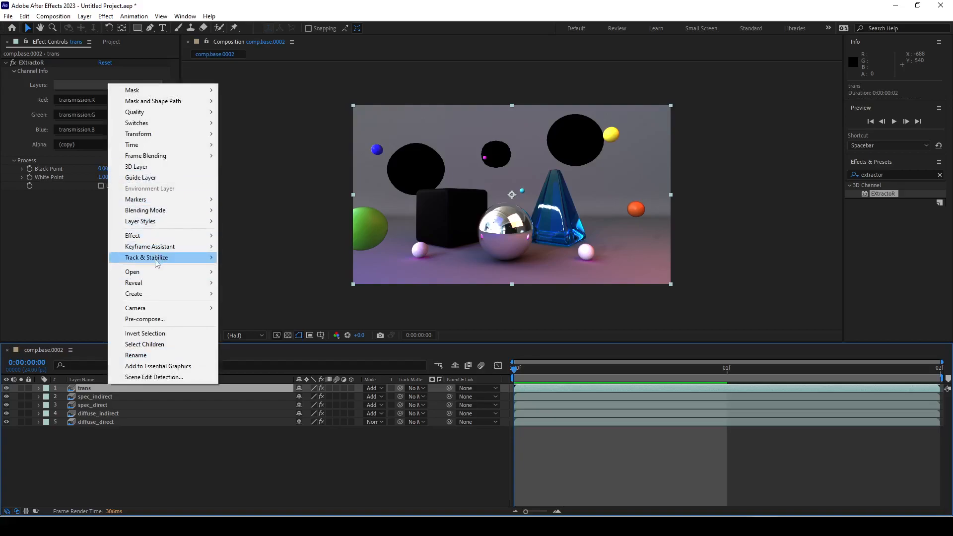
{"action": "left_click", "coordinate": [82, 388]}
{"action": "key", "text": "ctrl+d"}
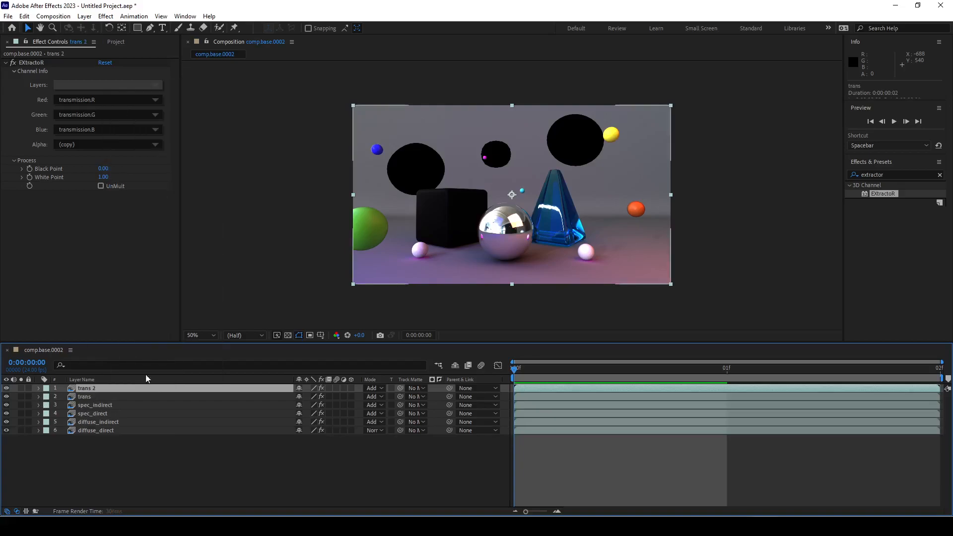
{"action": "left_click", "coordinate": [116, 87]}
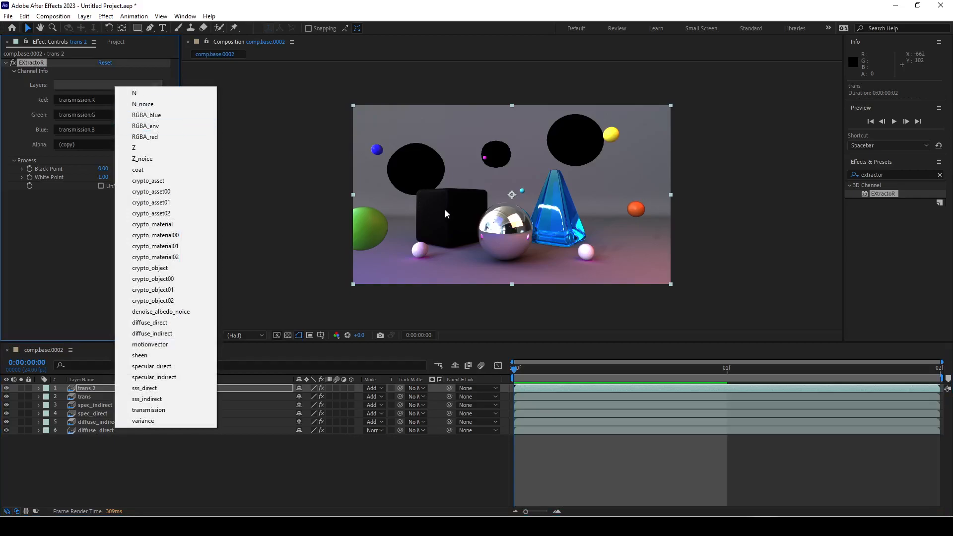
{"action": "left_click", "coordinate": [161, 392]}
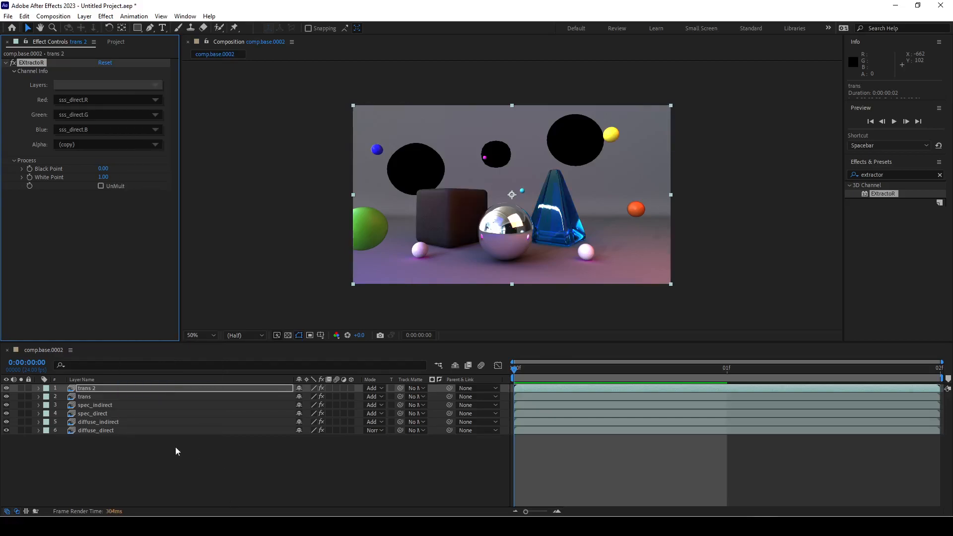
View the duplicated trans layer on its own, return to the composition and rename that layer sss_direct.
{"action": "double_click", "coordinate": [103, 388]}
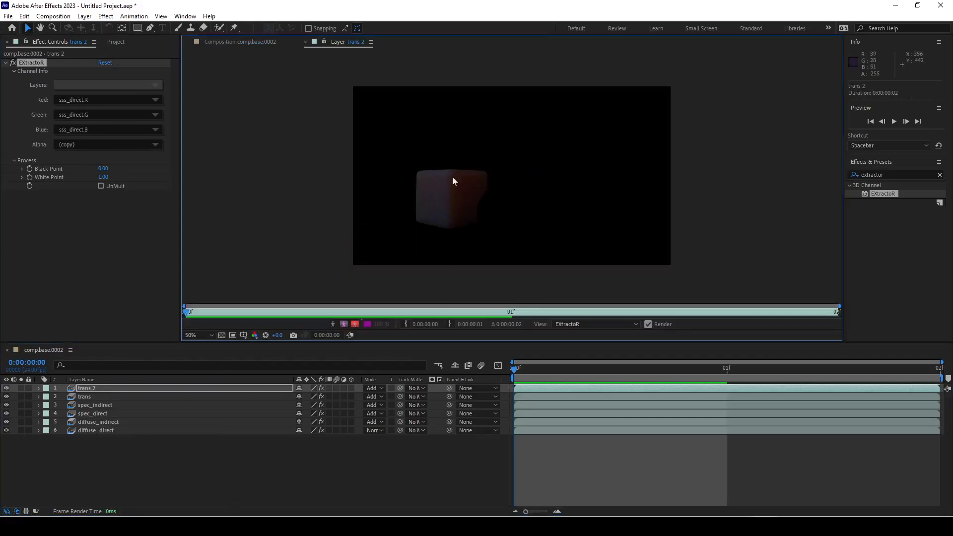
{"action": "left_click", "coordinate": [305, 42]}
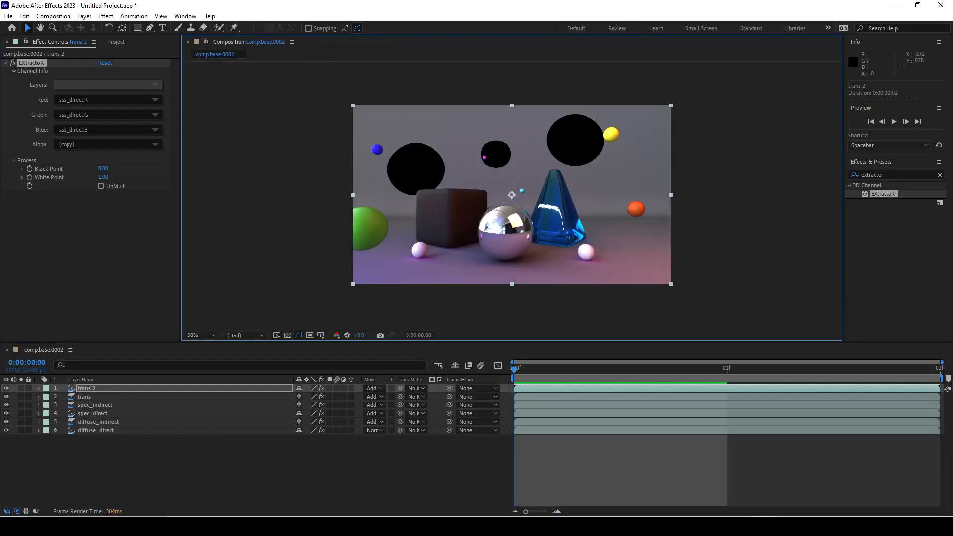
{"action": "right_click", "coordinate": [90, 391]}
{"action": "left_click", "coordinate": [144, 358]}
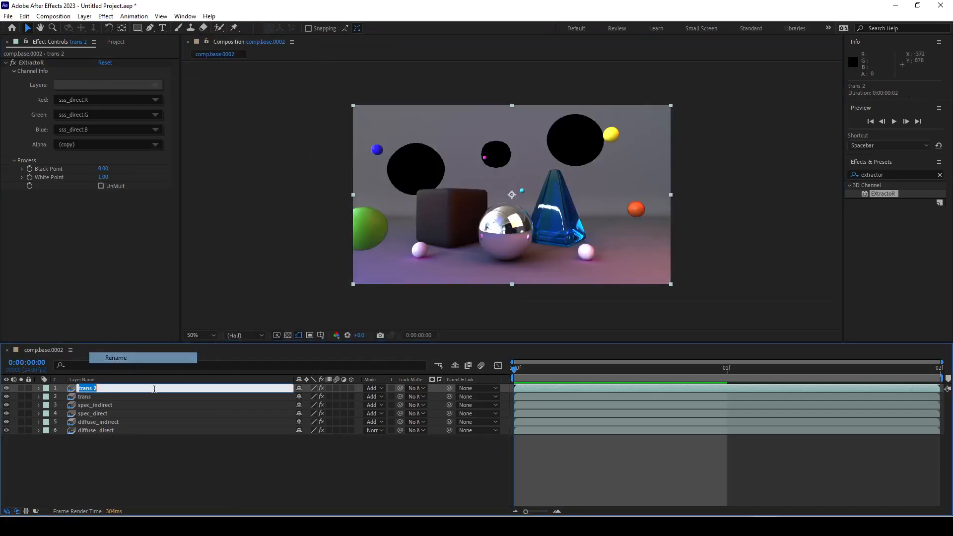
{"action": "type", "text": "sss_dr"}
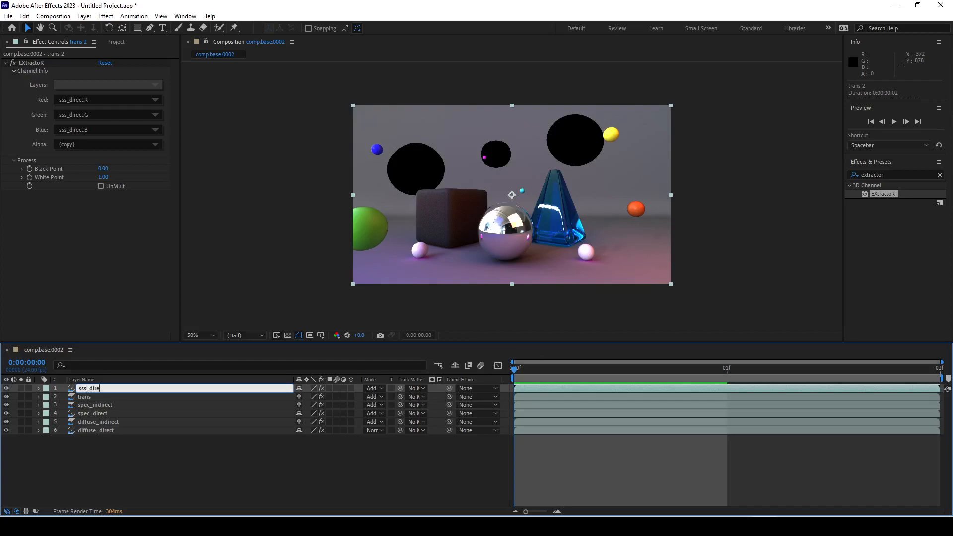
{"action": "key", "text": "Return"}
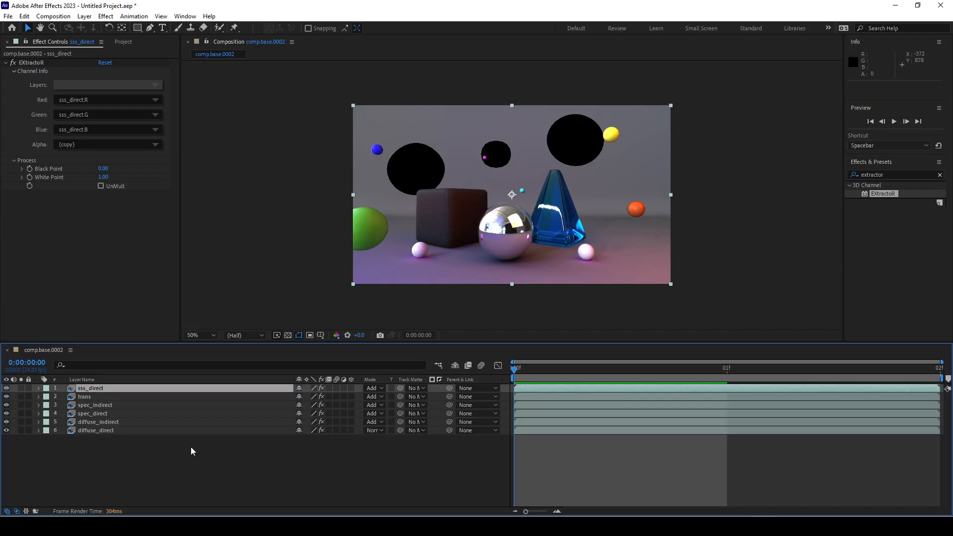
Duplicate the sss_direct layer, set the copy's EXtractoR channels to the specular_indirect pass and hide the copy.
{"action": "right_click", "coordinate": [110, 385]}
{"action": "left_click", "coordinate": [108, 386]}
{"action": "key", "text": "ctrl+d"}
{"action": "left_click", "coordinate": [104, 84]}
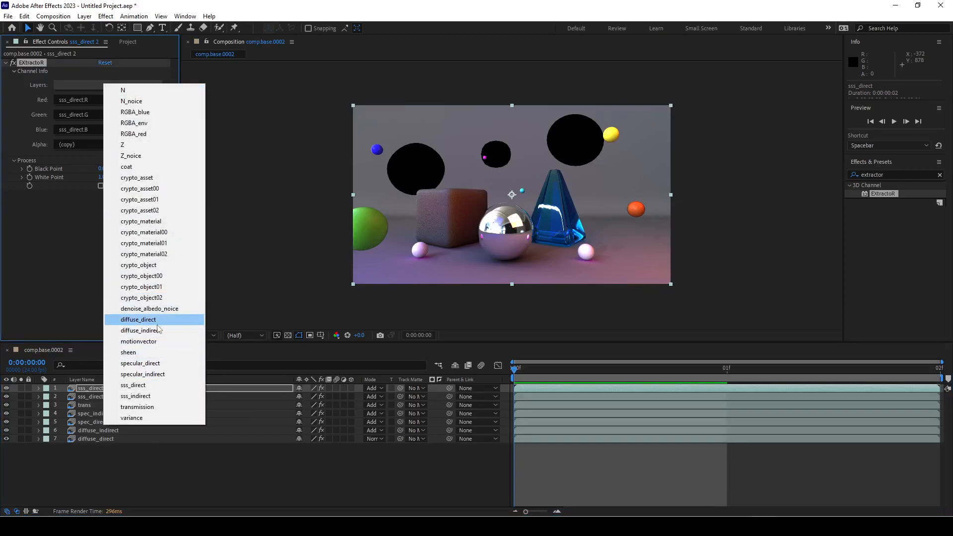
{"action": "left_click", "coordinate": [148, 374]}
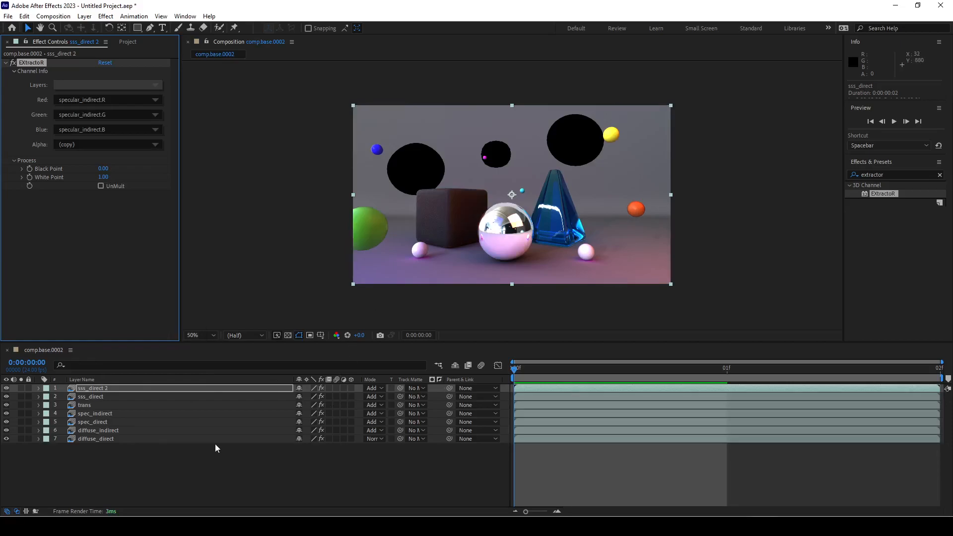
{"action": "left_click", "coordinate": [7, 388]}
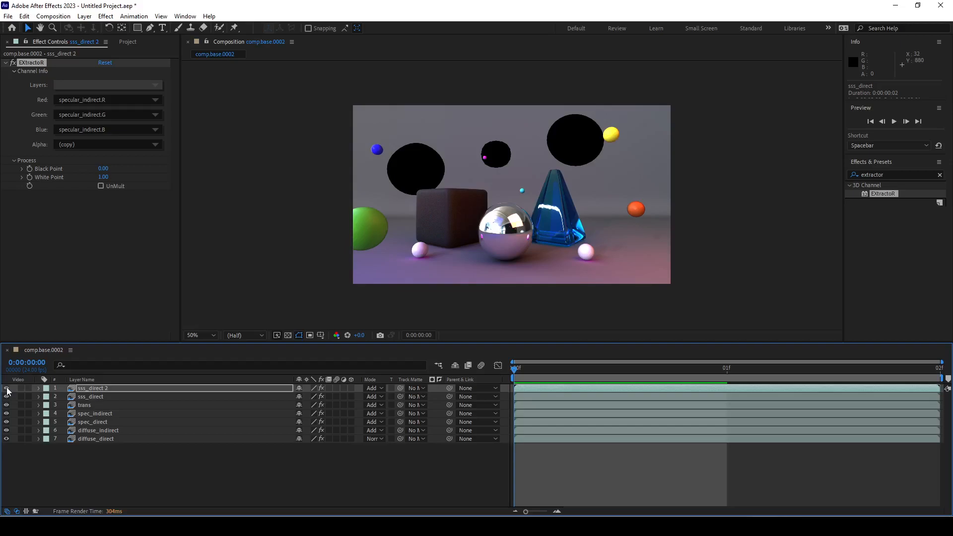
Compare the composite with the duplicated sss_direct layer hidden and shown, and leave the layer visible.
{"action": "left_click", "coordinate": [7, 390]}
{"action": "left_click", "coordinate": [7, 390]}
{"action": "left_click", "coordinate": [108, 396]}
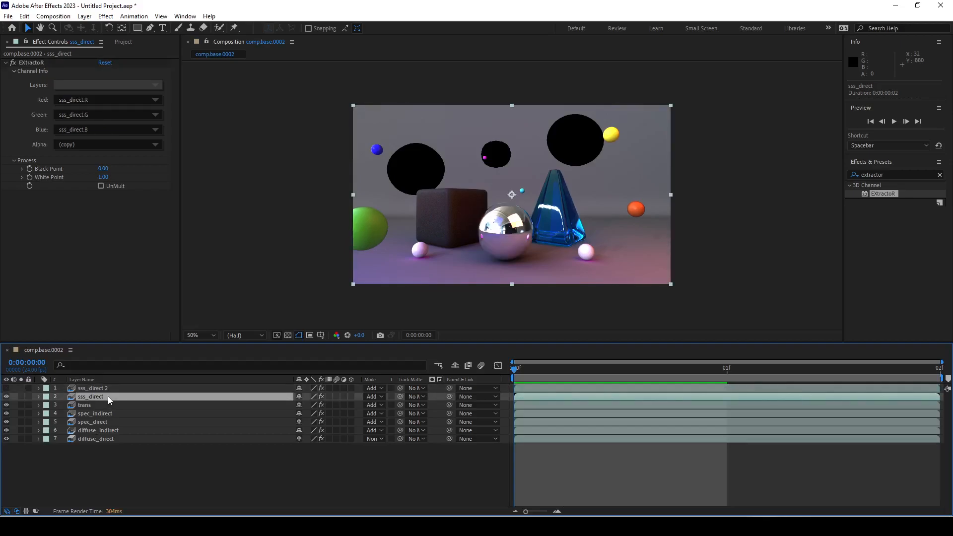
{"action": "left_click", "coordinate": [110, 388]}
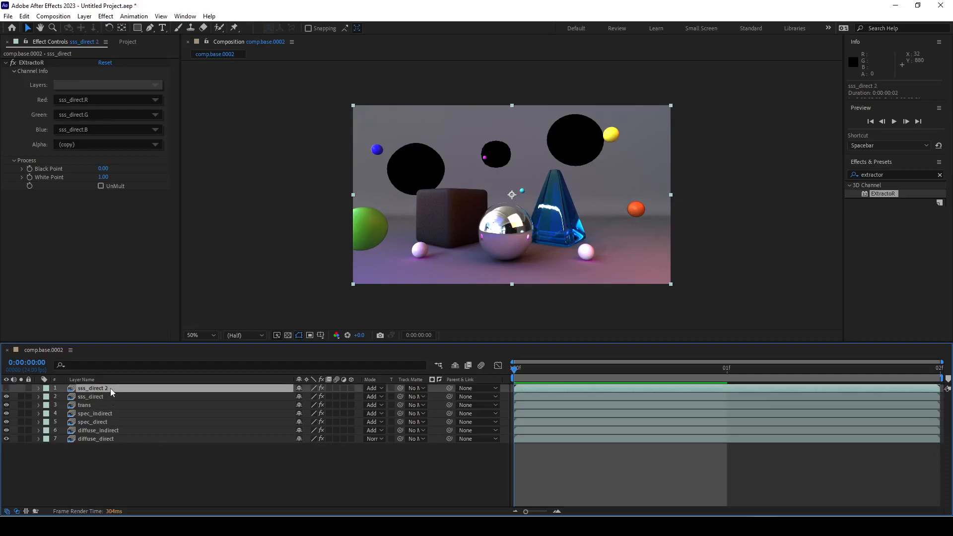
{"action": "left_click", "coordinate": [7, 390]}
{"action": "left_click", "coordinate": [7, 390]}
{"action": "left_click", "coordinate": [7, 390]}
{"action": "left_click", "coordinate": [7, 390]}
{"action": "left_click", "coordinate": [7, 390]}
{"action": "left_click", "coordinate": [7, 390]}
{"action": "left_click", "coordinate": [7, 390]}
{"action": "left_click", "coordinate": [7, 390]}
{"action": "left_click", "coordinate": [7, 390]}
{"action": "left_click", "coordinate": [7, 390]}
{"action": "left_click", "coordinate": [7, 390]}
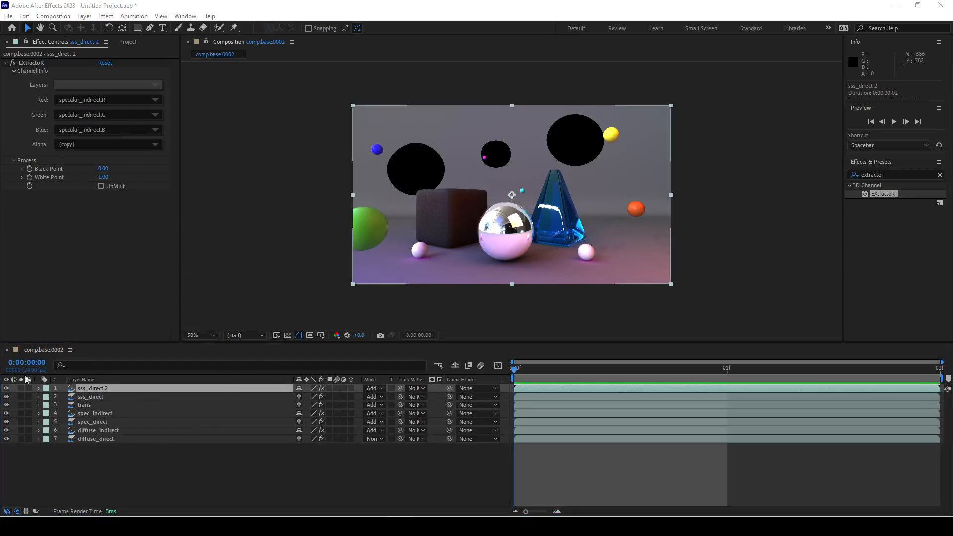
Set the duplicated sss_direct layer's EXtractoR channels to the sss_indirect pass and check its contribution to the composite.
{"action": "left_click", "coordinate": [124, 86]}
{"action": "left_click", "coordinate": [124, 86]}
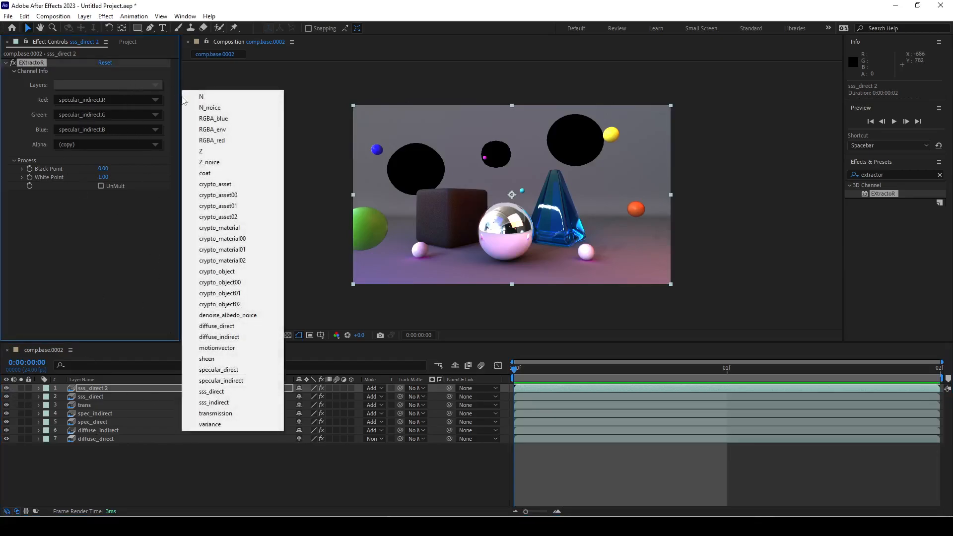
{"action": "left_click", "coordinate": [243, 402]}
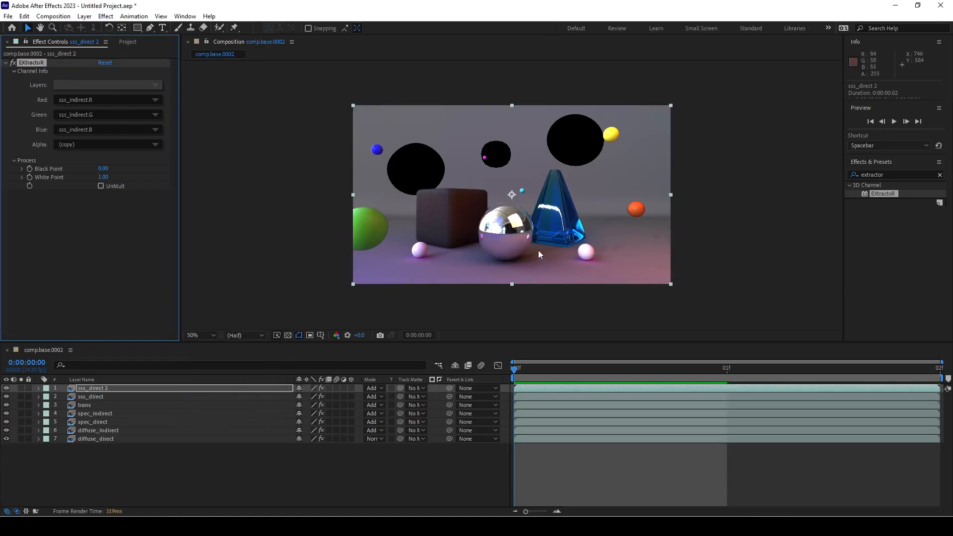
{"action": "left_click", "coordinate": [6, 391]}
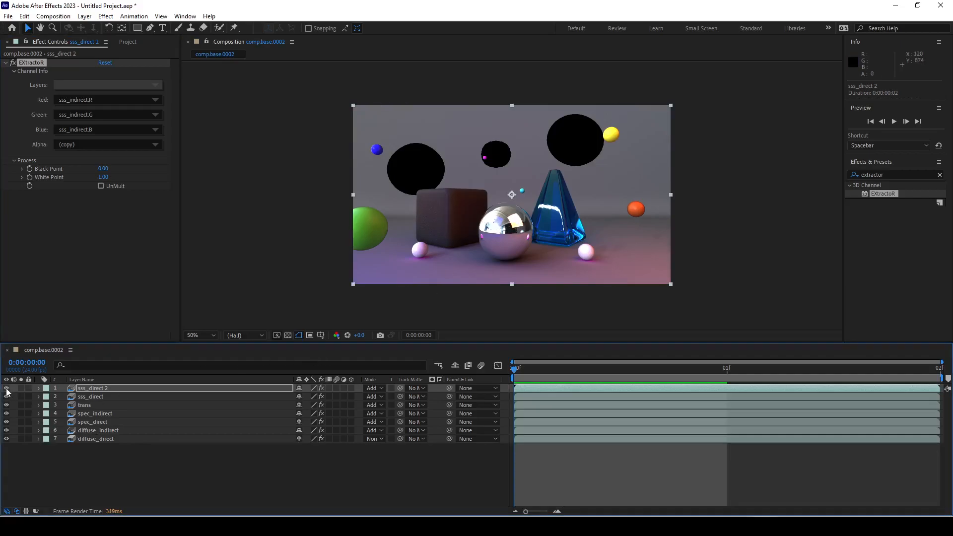
Rename the duplicated layer carrying the sss_indirect pass to sss_indirect.
{"action": "right_click", "coordinate": [102, 384]}
{"action": "left_click", "coordinate": [148, 355]}
{"action": "key", "text": "Right"}
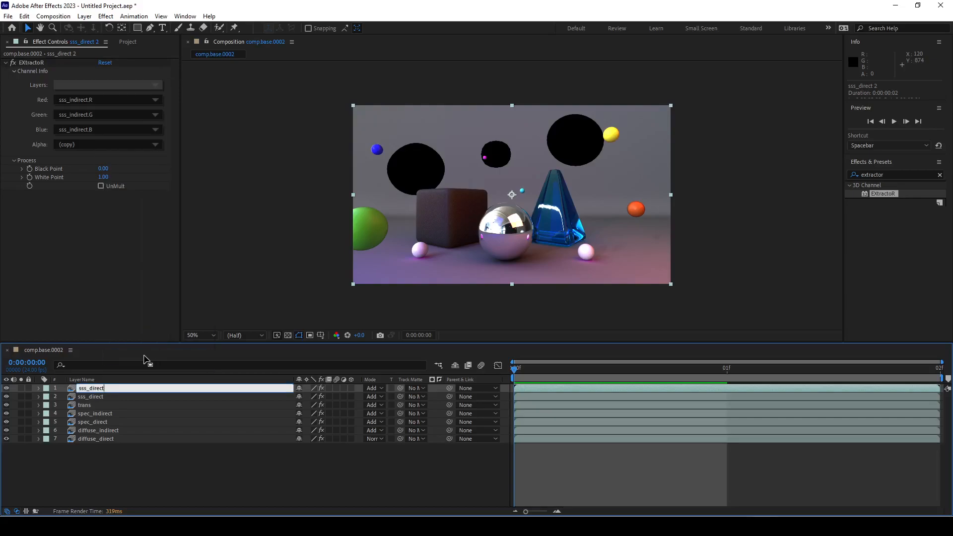
{"action": "type", "text": "indirect"}
{"action": "key", "text": "Return"}
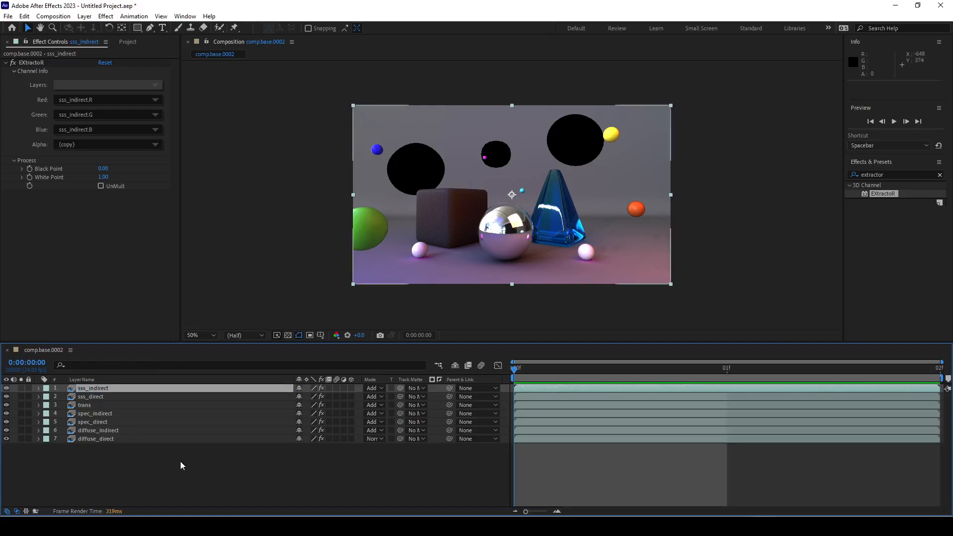
Duplicate the sss_indirect layer and set the copy's EXtractoR channels to the sheen pass.
{"action": "key", "text": "ctrl+d"}
{"action": "left_click", "coordinate": [168, 492]}
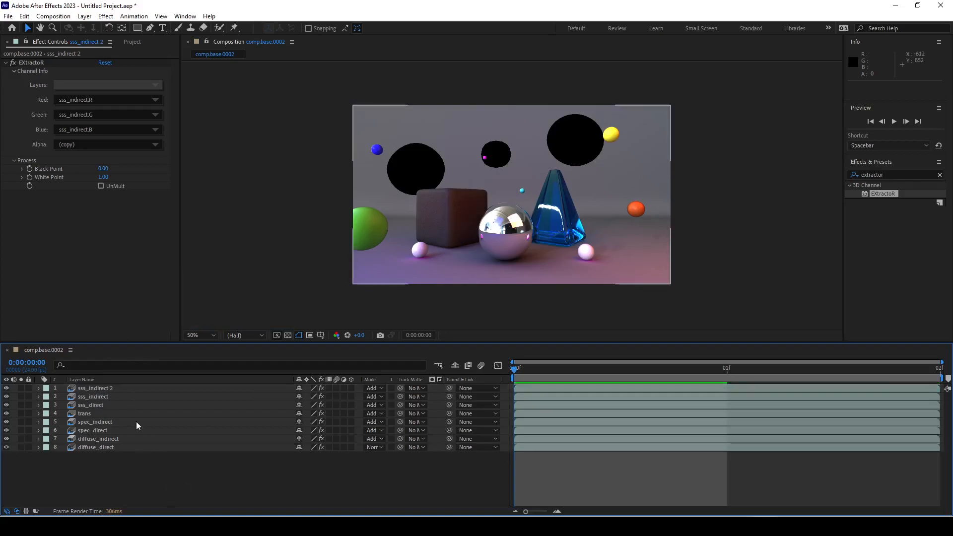
{"action": "left_click", "coordinate": [105, 389]}
{"action": "right_click", "coordinate": [109, 385]}
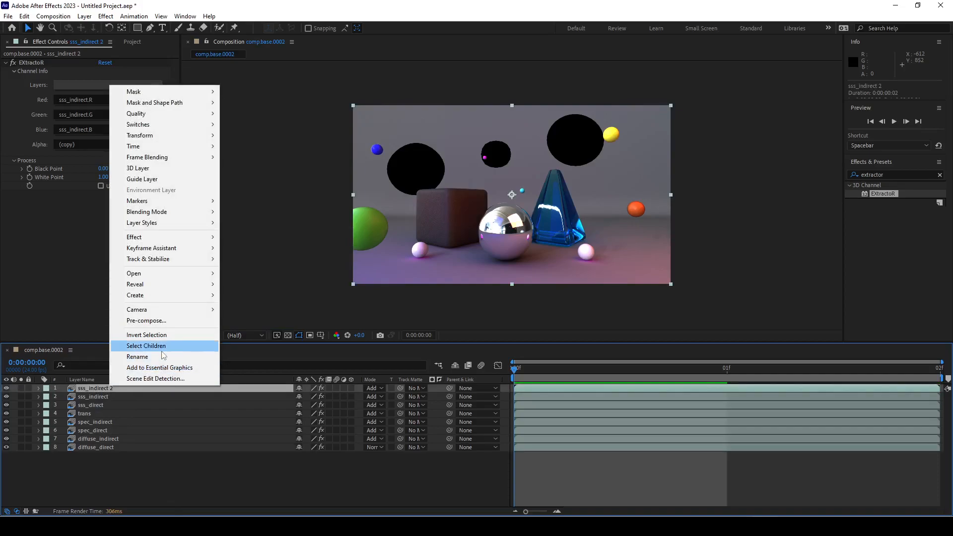
{"action": "left_click", "coordinate": [106, 388]}
{"action": "left_click", "coordinate": [82, 83]}
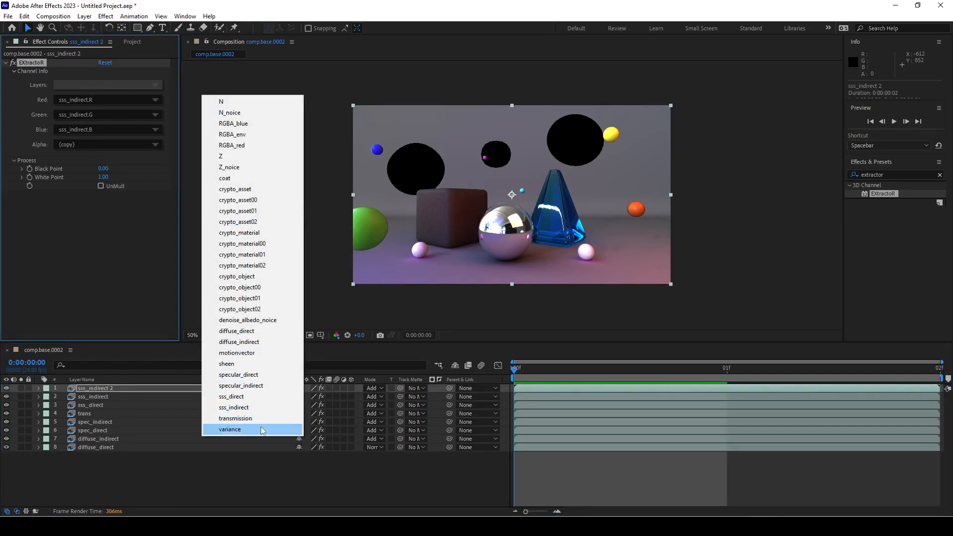
{"action": "left_click", "coordinate": [236, 364]}
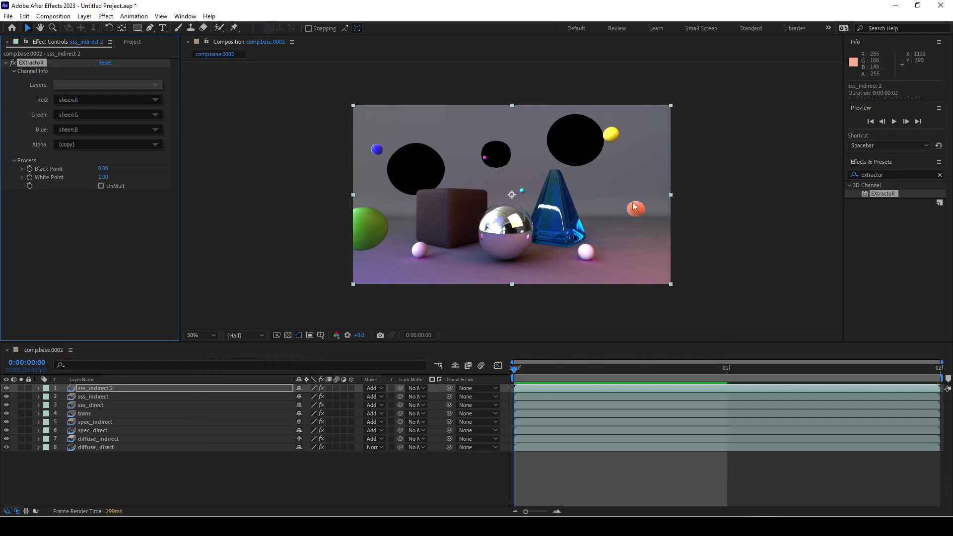
Rename the duplicated layer carrying the sheen pass to sheen.
{"action": "right_click", "coordinate": [92, 386]}
{"action": "left_click", "coordinate": [129, 355]}
{"action": "type", "text": "s"}
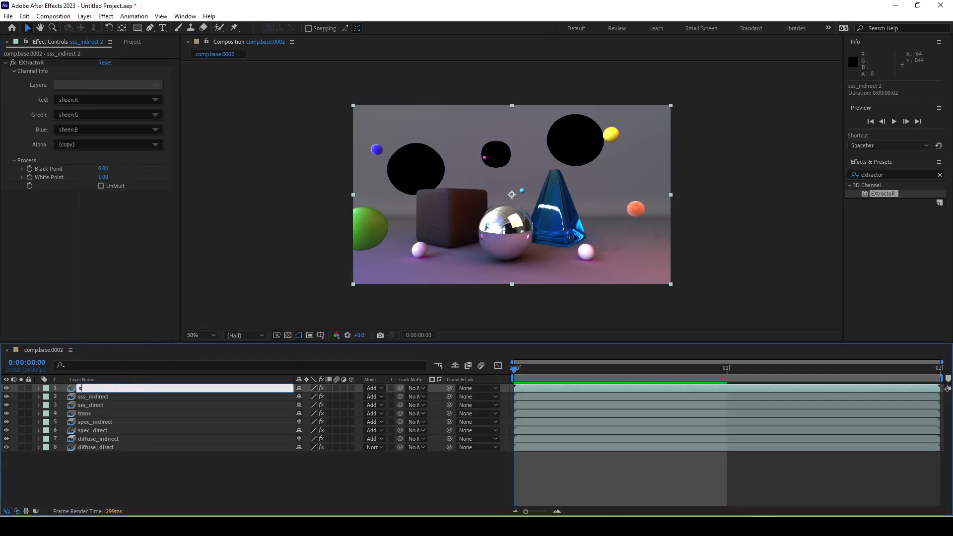
{"action": "type", "text": "heen"}
{"action": "key", "text": "Return"}
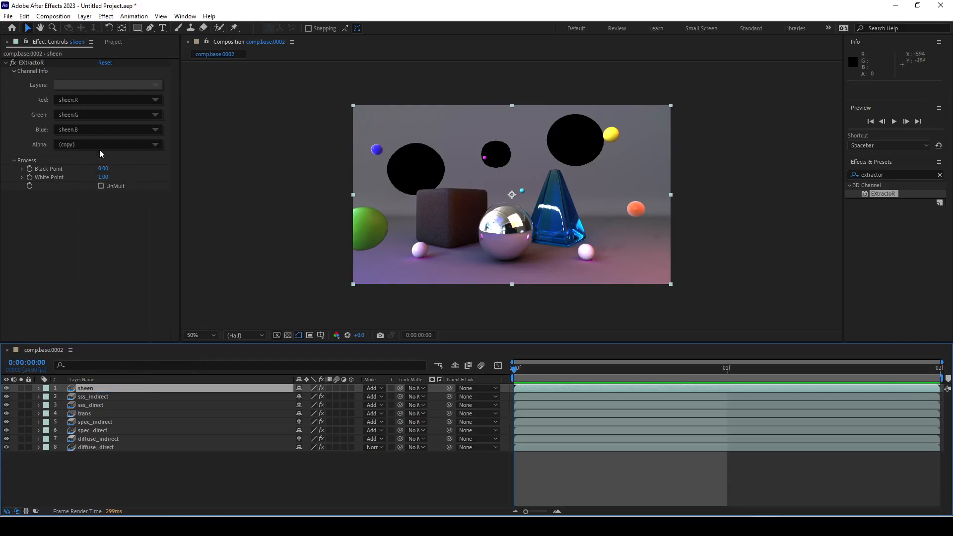
Duplicate the sheen layer and set the copy's EXtractoR channels to the coat pass.
{"action": "key", "text": "ctrl+d"}
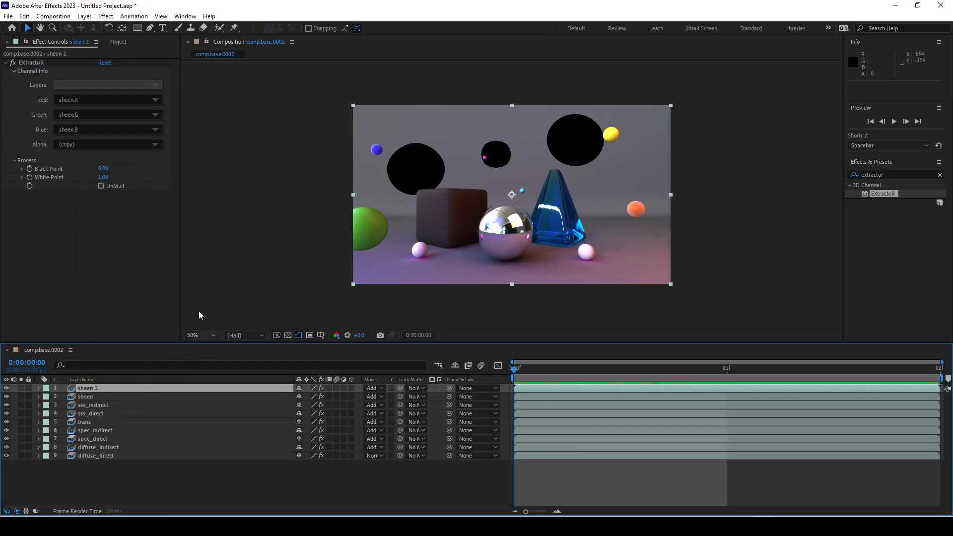
{"action": "left_click", "coordinate": [101, 85]}
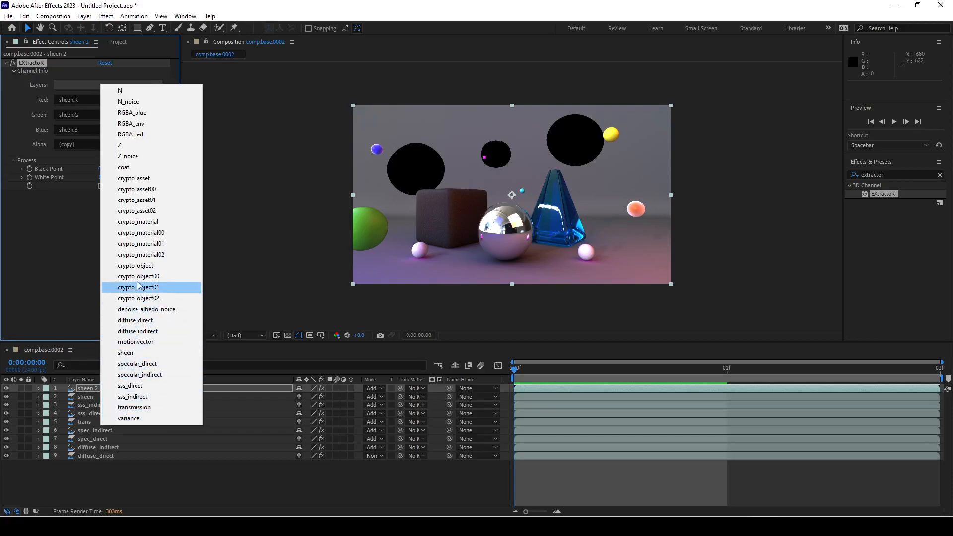
{"action": "left_click", "coordinate": [133, 167]}
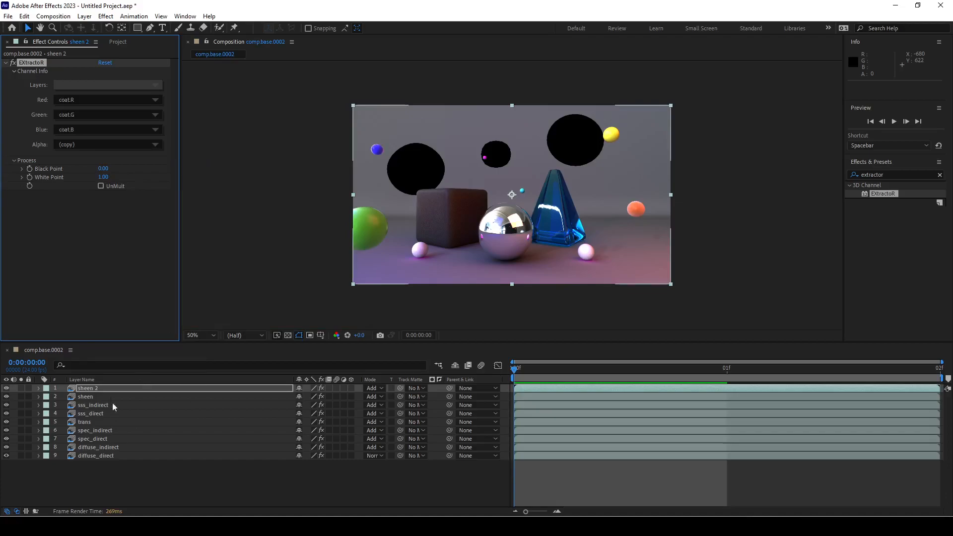
Rename the duplicated layer carrying the coat pass to coat and deselect all layers.
{"action": "left_click", "coordinate": [96, 388]}
{"action": "right_click", "coordinate": [95, 388]}
{"action": "left_click", "coordinate": [149, 358]}
{"action": "type", "text": "coat"}
{"action": "key", "text": "Return"}
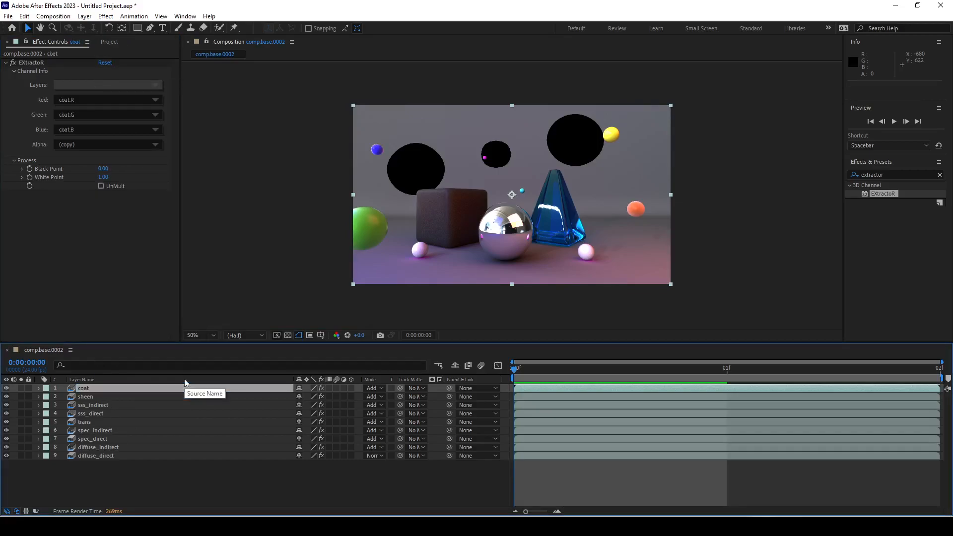
{"action": "left_click", "coordinate": [144, 481]}
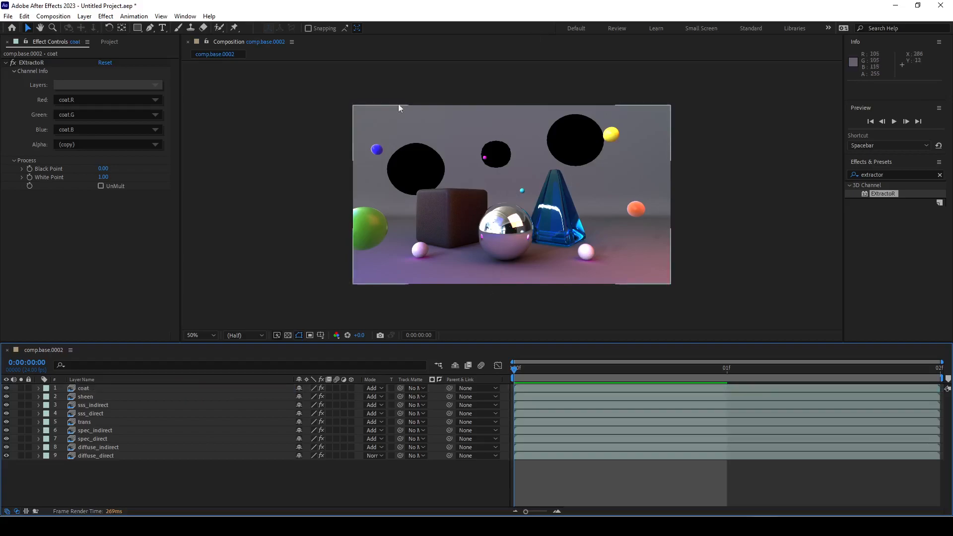
{"action": "left_click", "coordinate": [291, 316]}
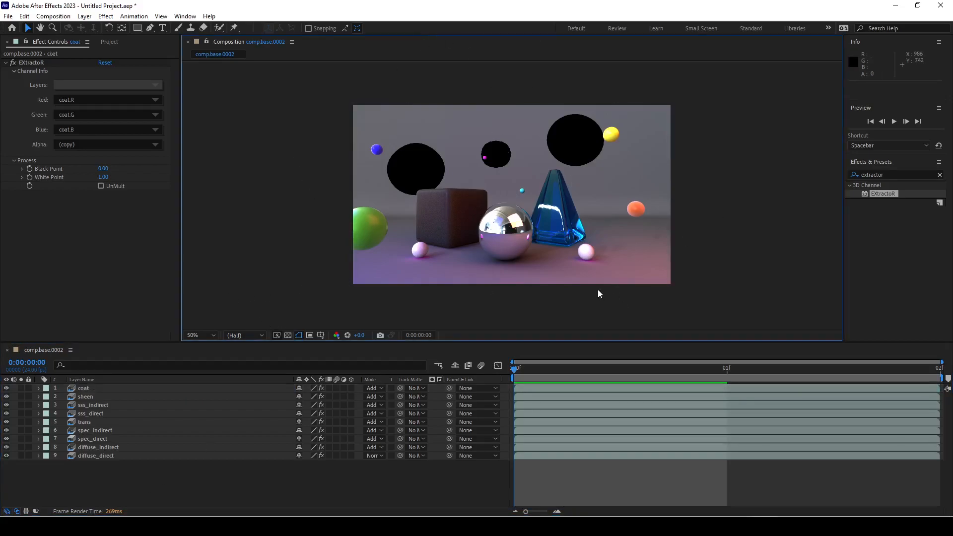